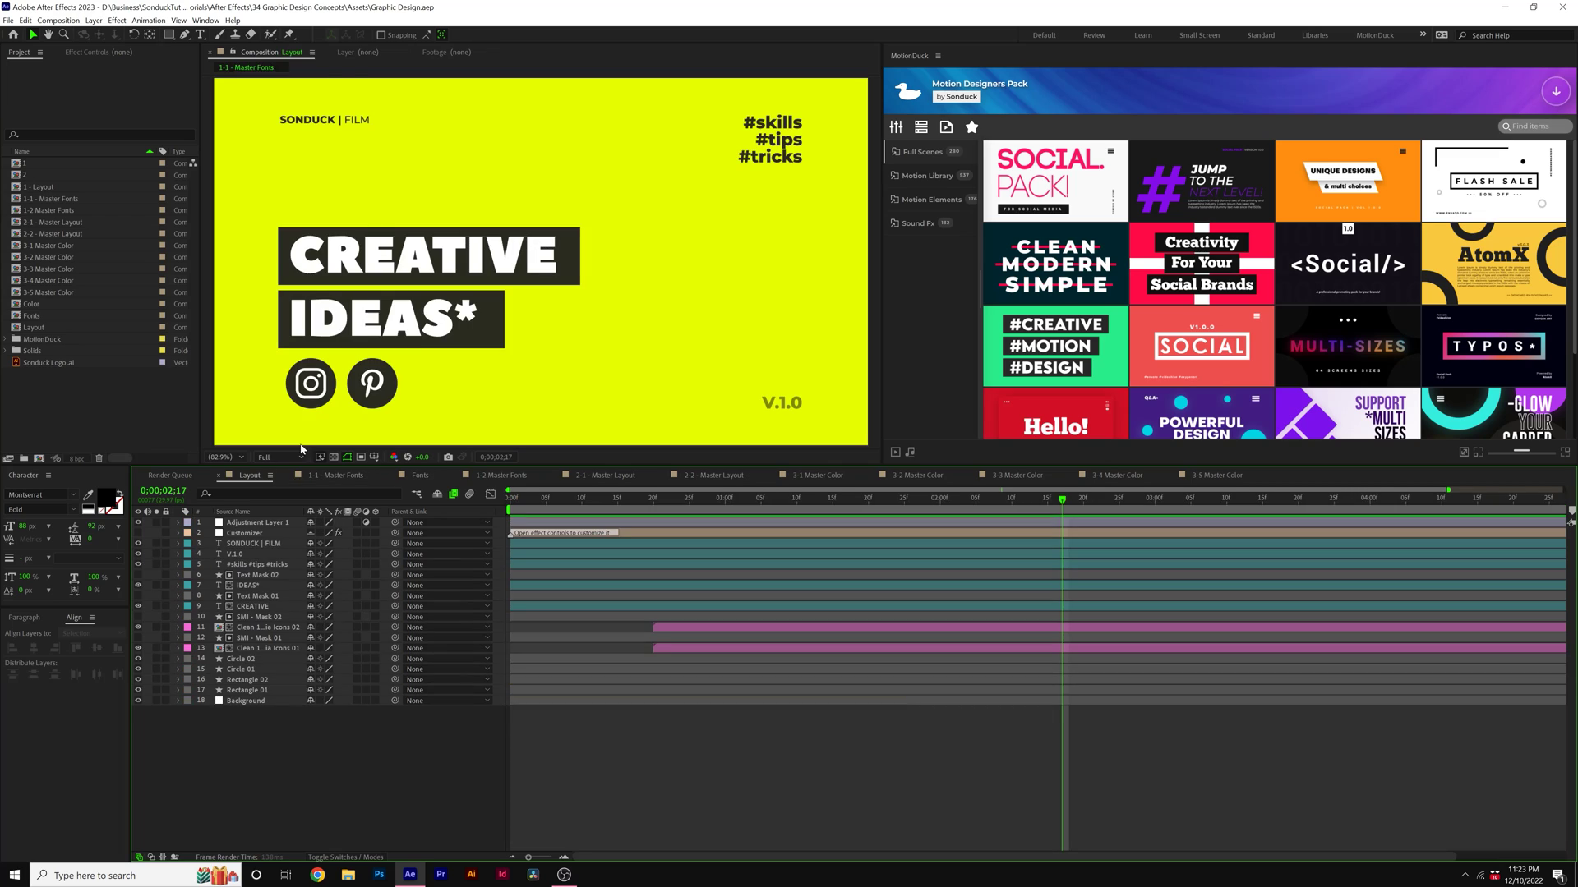
Step: Open the Fonts composition and examine the sans serif, serif and script samples up close
click(422, 477)
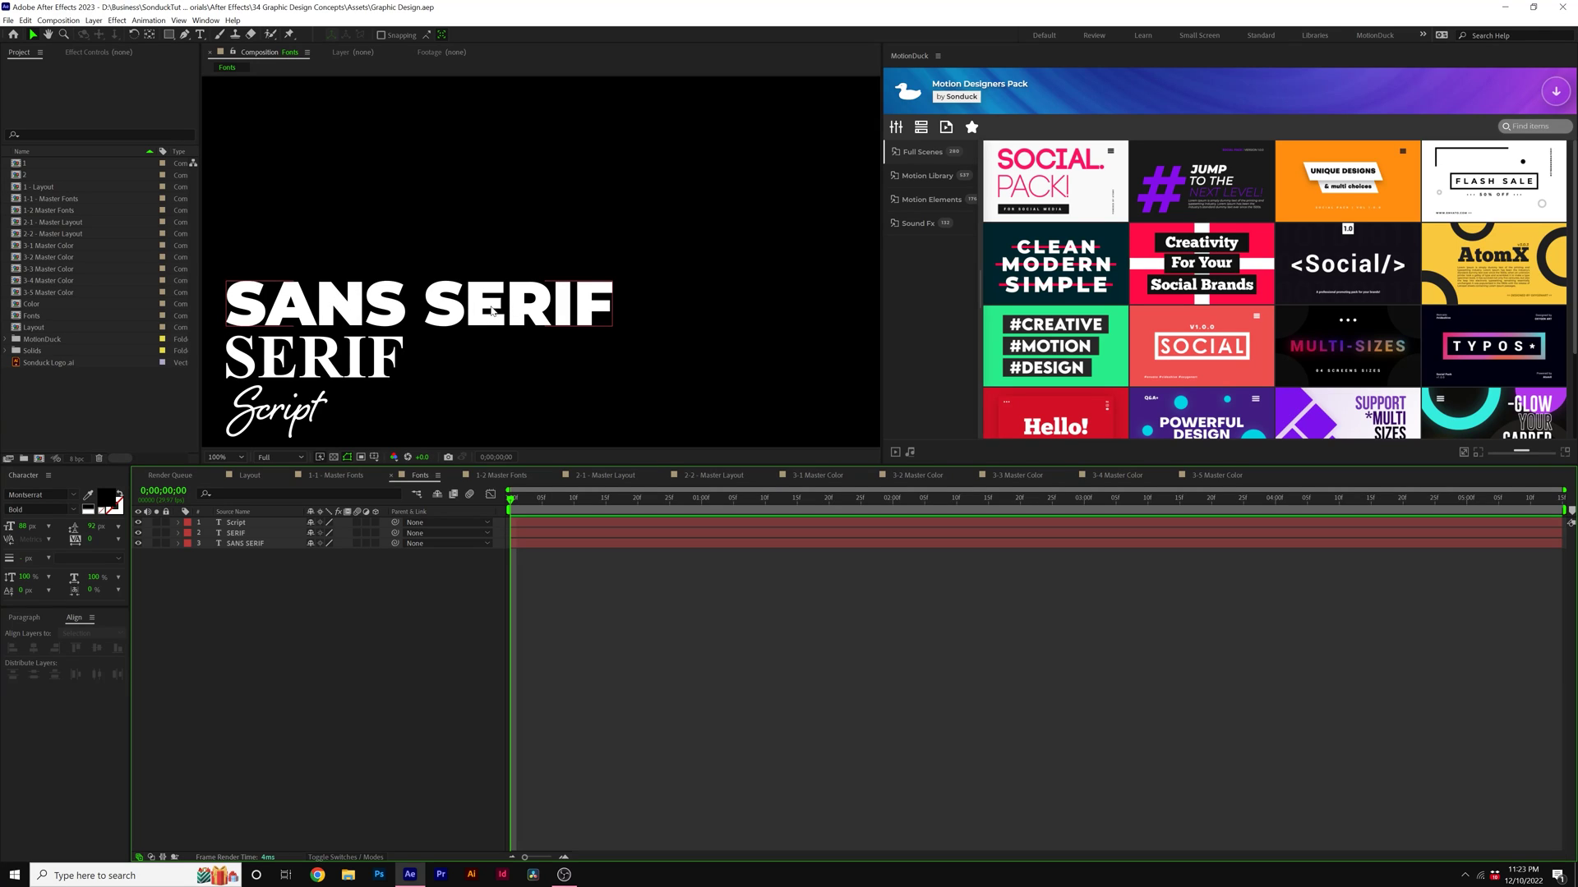
scroll(491, 310, up, 4)
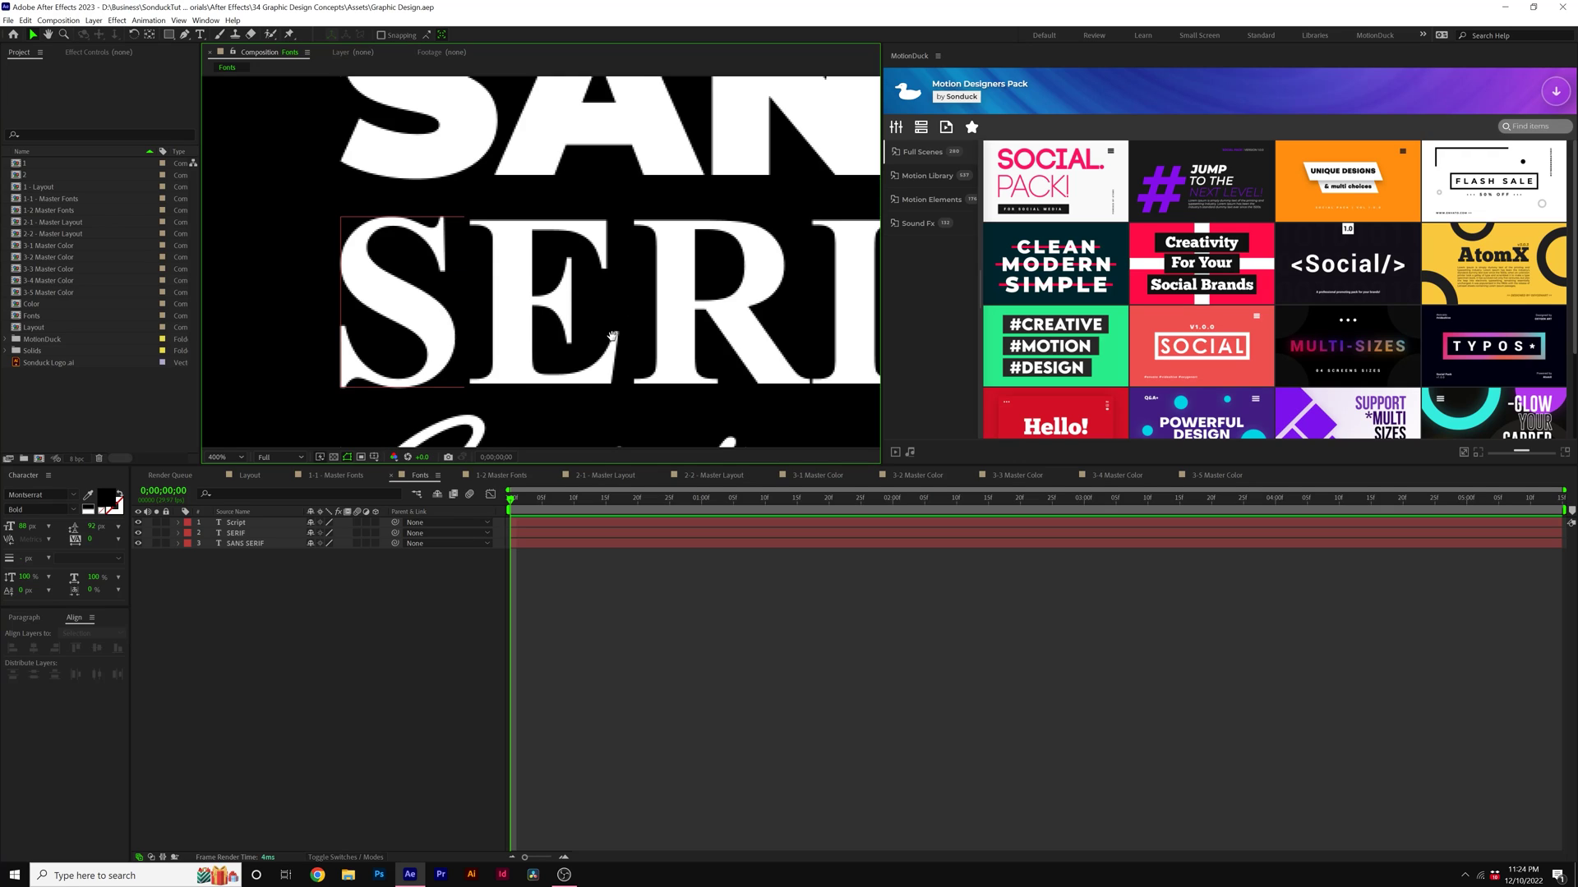
drag(612, 337, 559, 285)
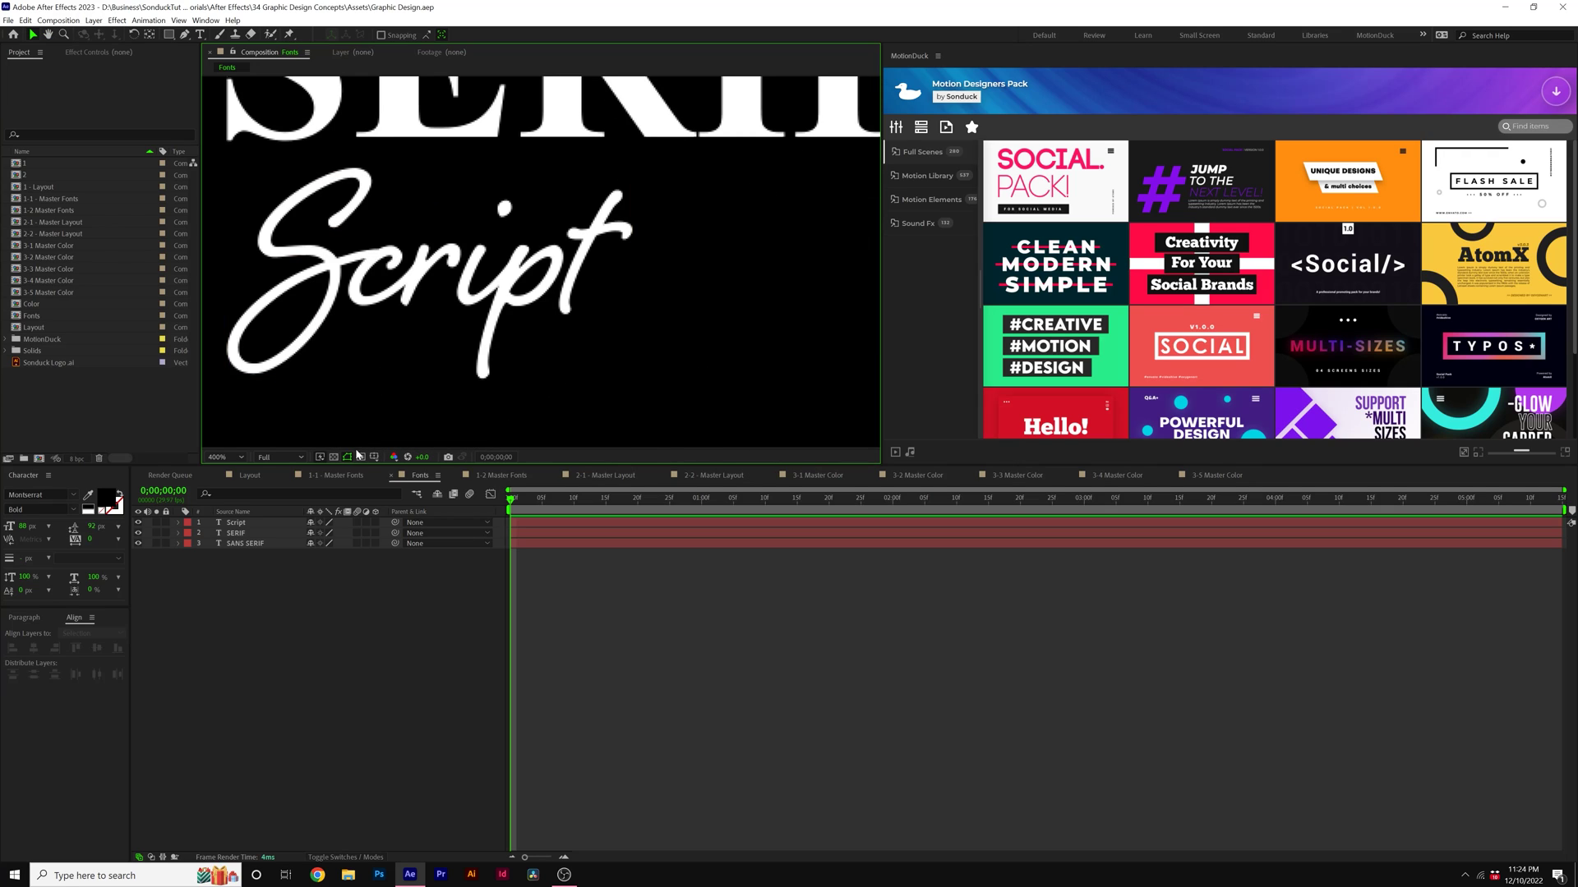
key(shift+slash)
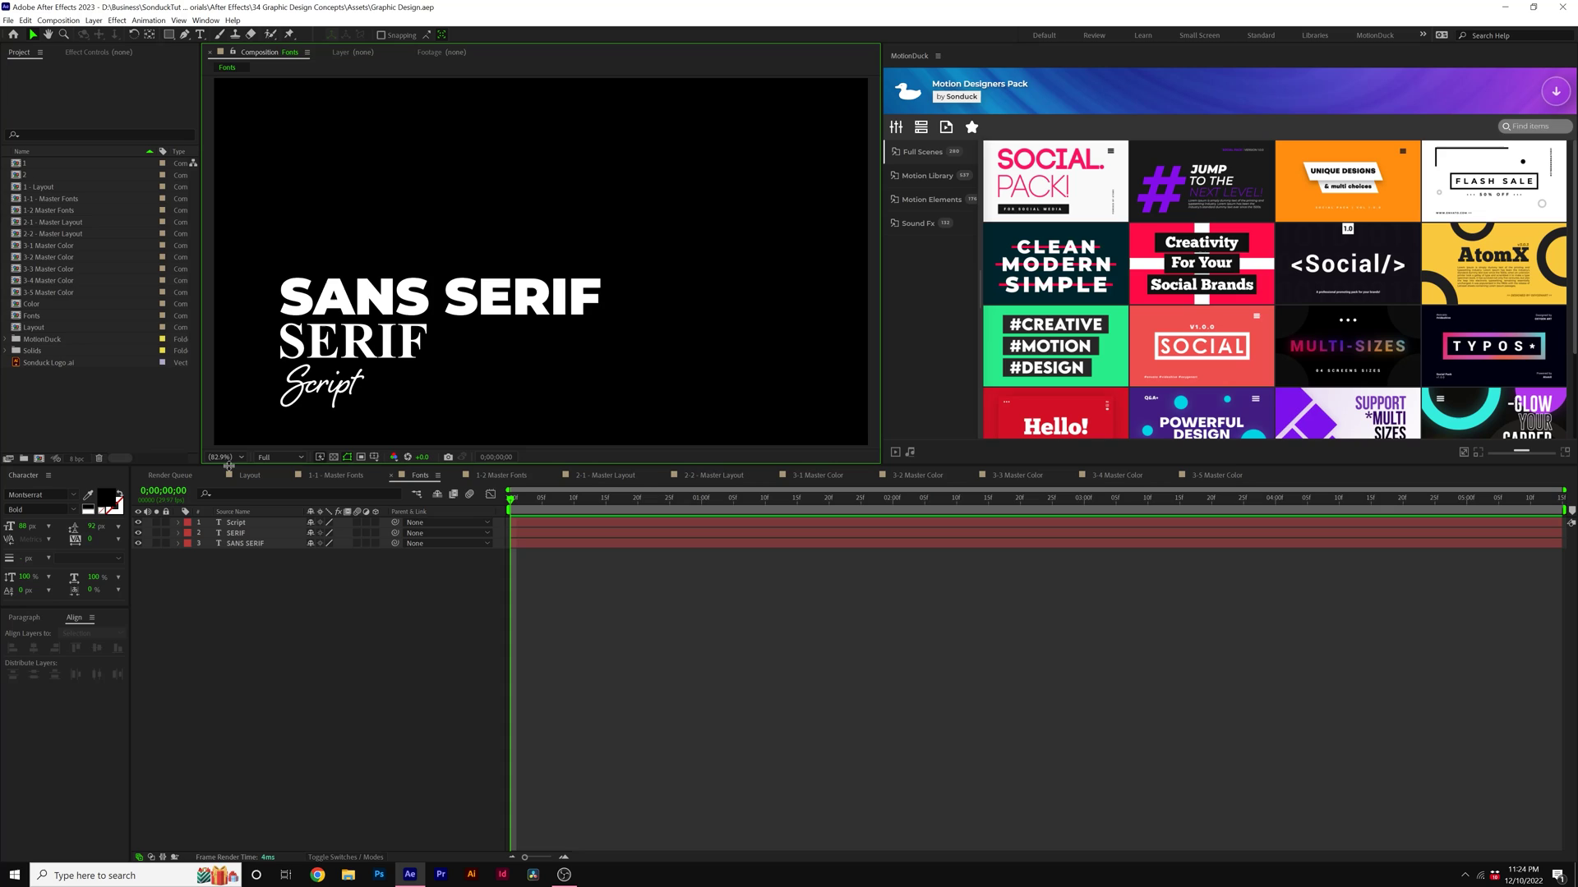
Step: In the 1-1 Master Fonts composition, set the CREATIVE and IDEAS* text layers to the Arial Black style
click(335, 475)
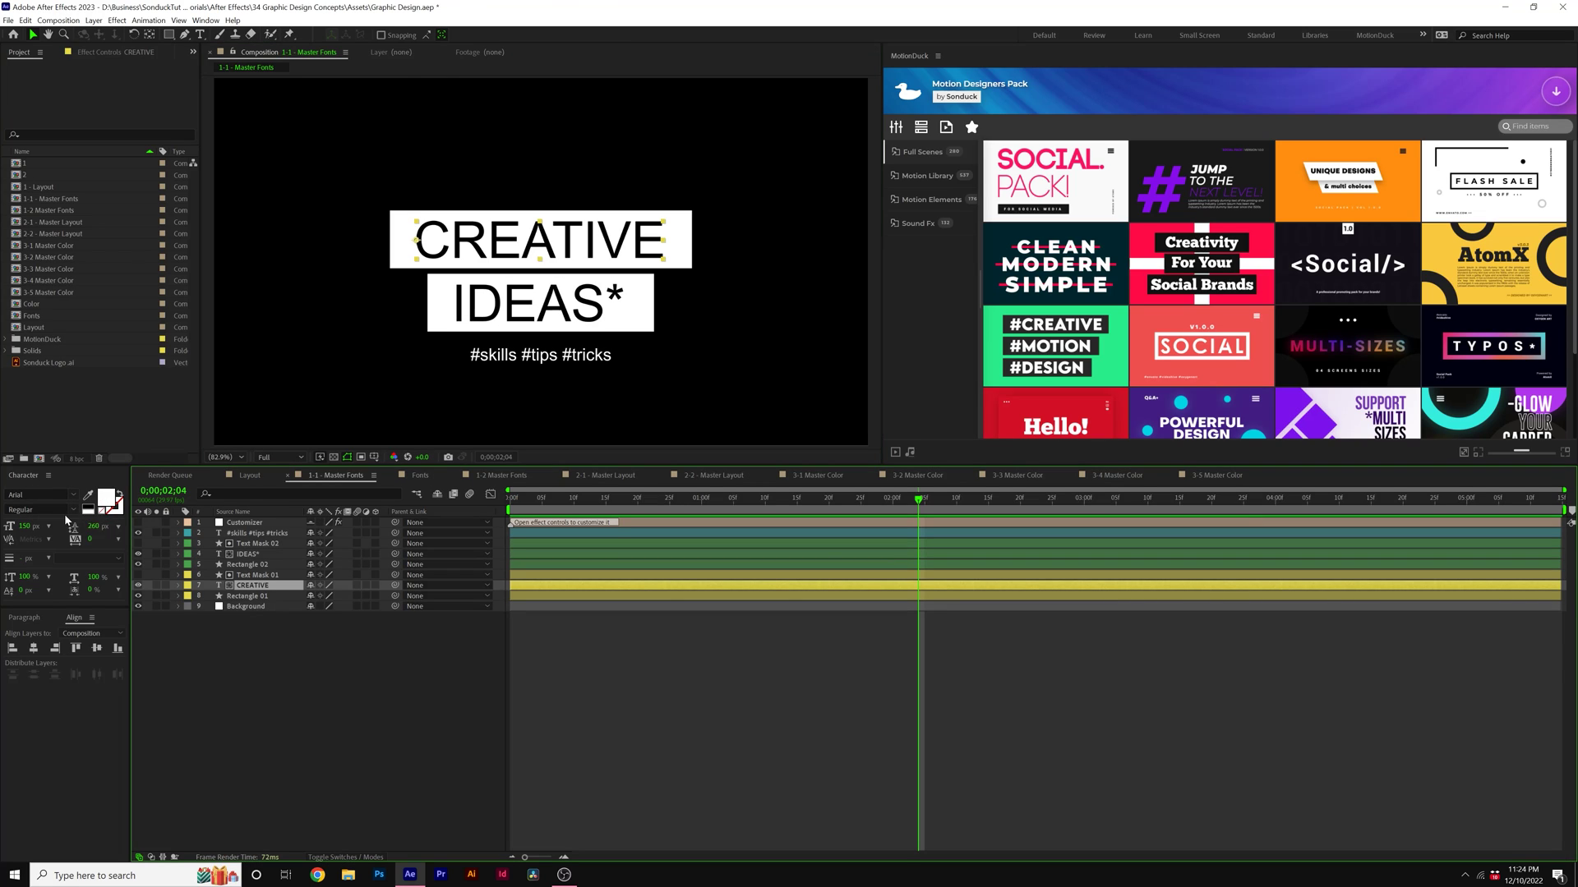
click(73, 511)
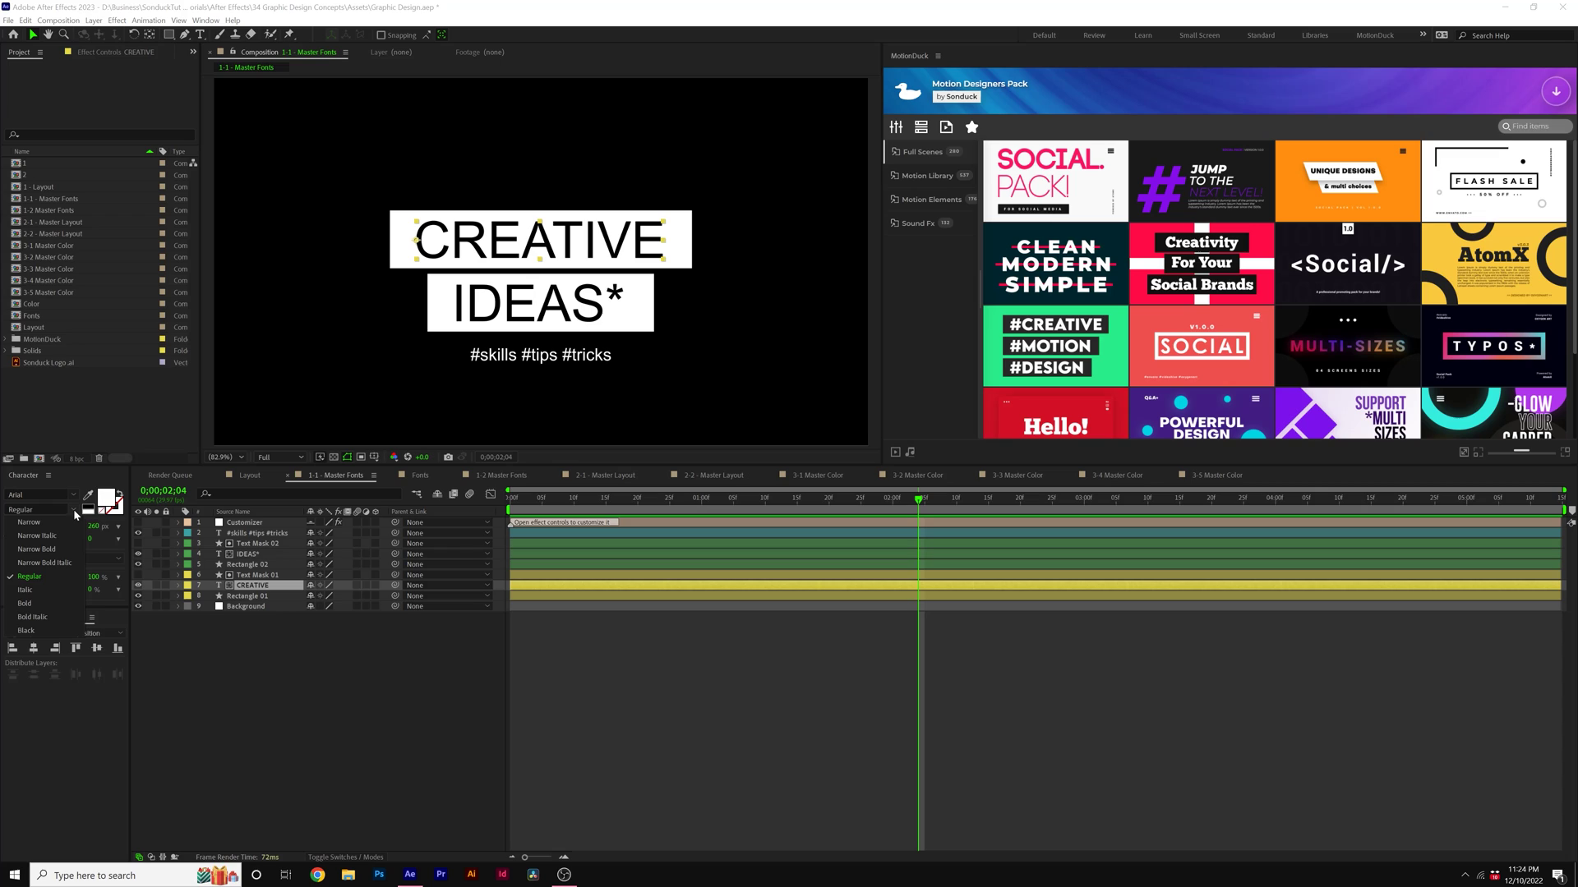
click(25, 631)
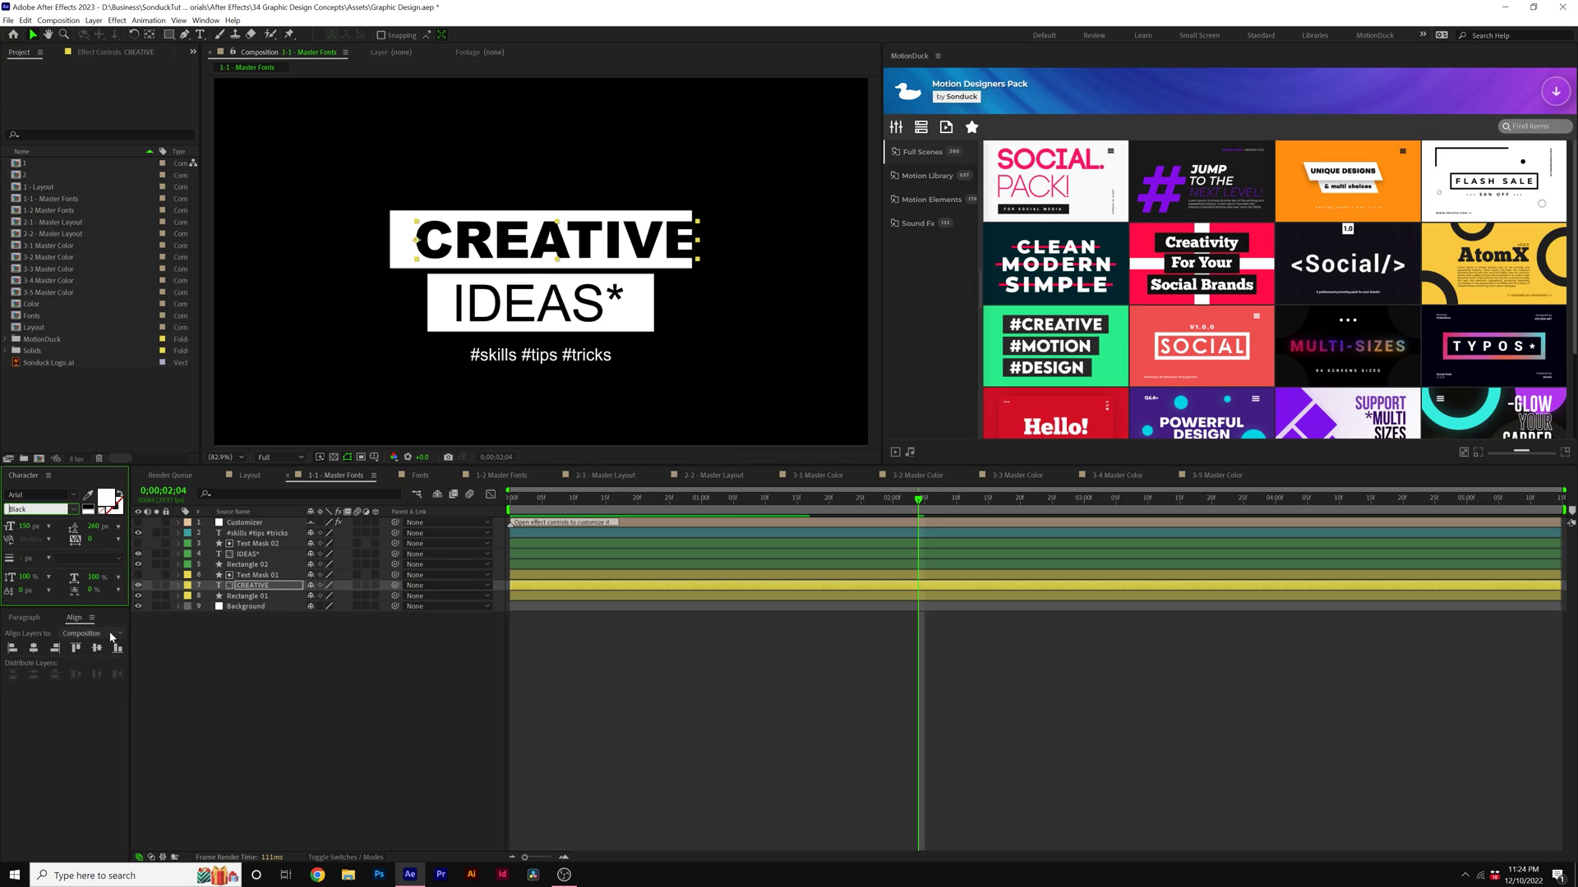
click(253, 672)
click(248, 554)
click(73, 511)
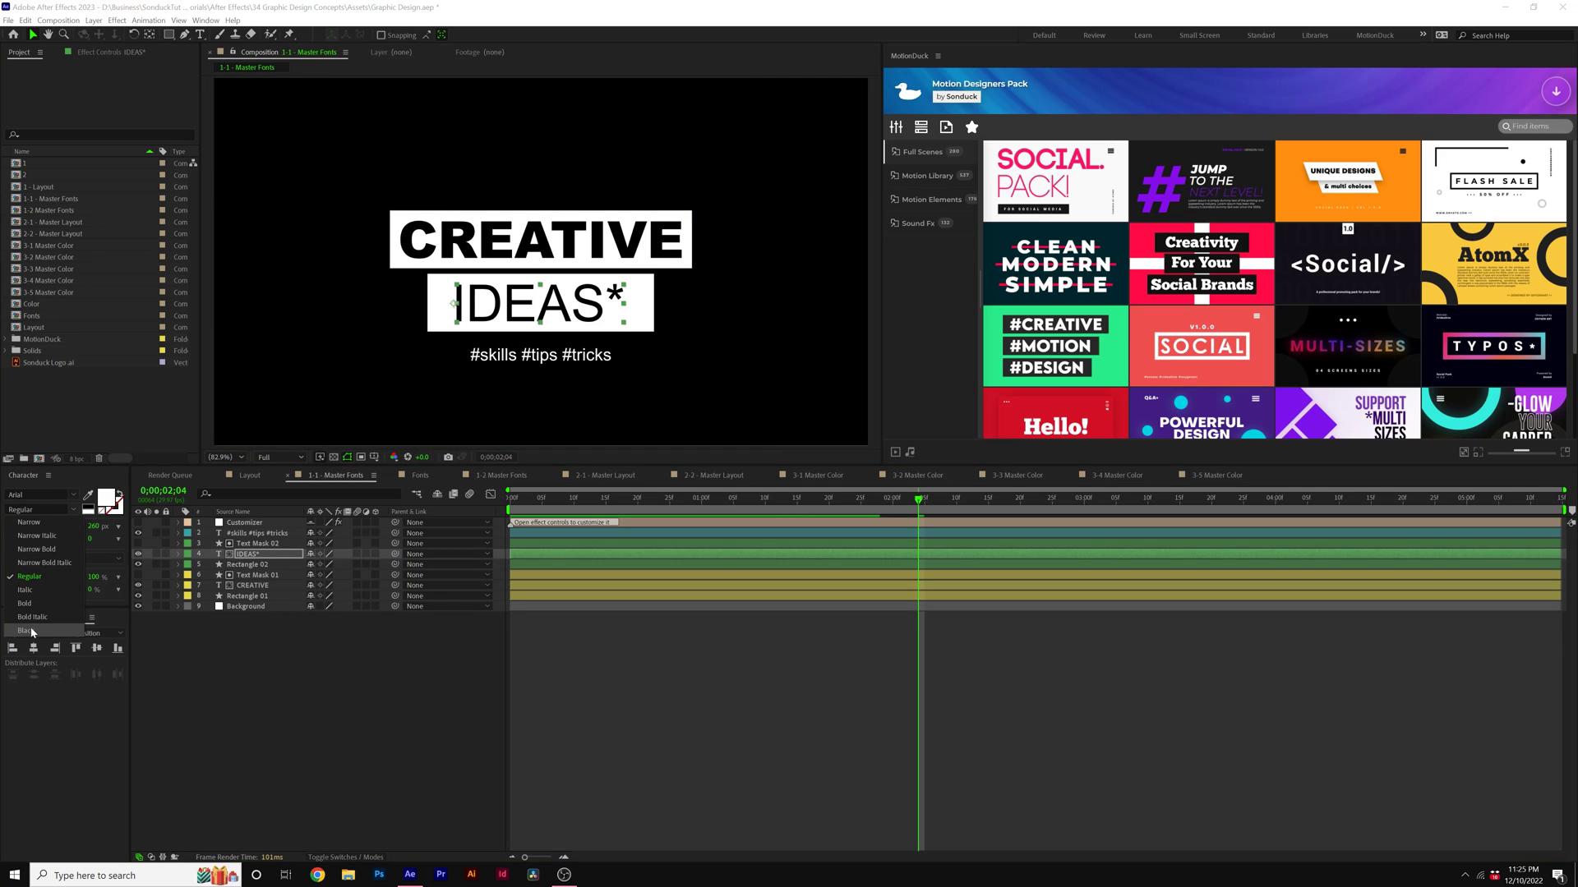
click(25, 631)
click(271, 657)
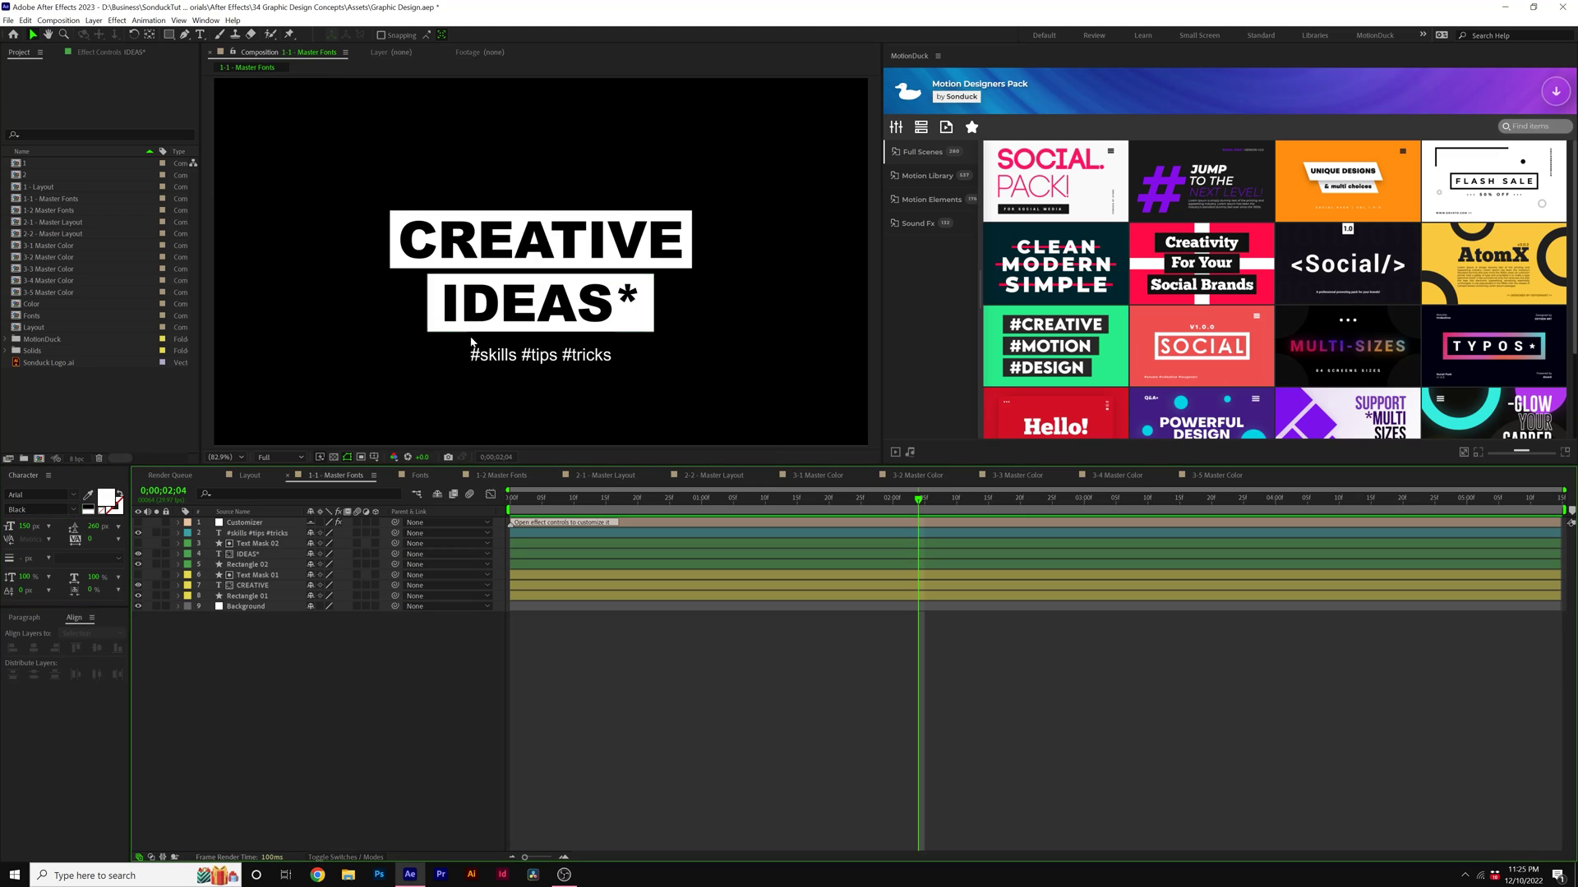
Step: Change the font of both the CREATIVE and IDEAS* text layers to Peace Sans
scroll(544, 388, down, 1)
scroll(544, 388, up, 1)
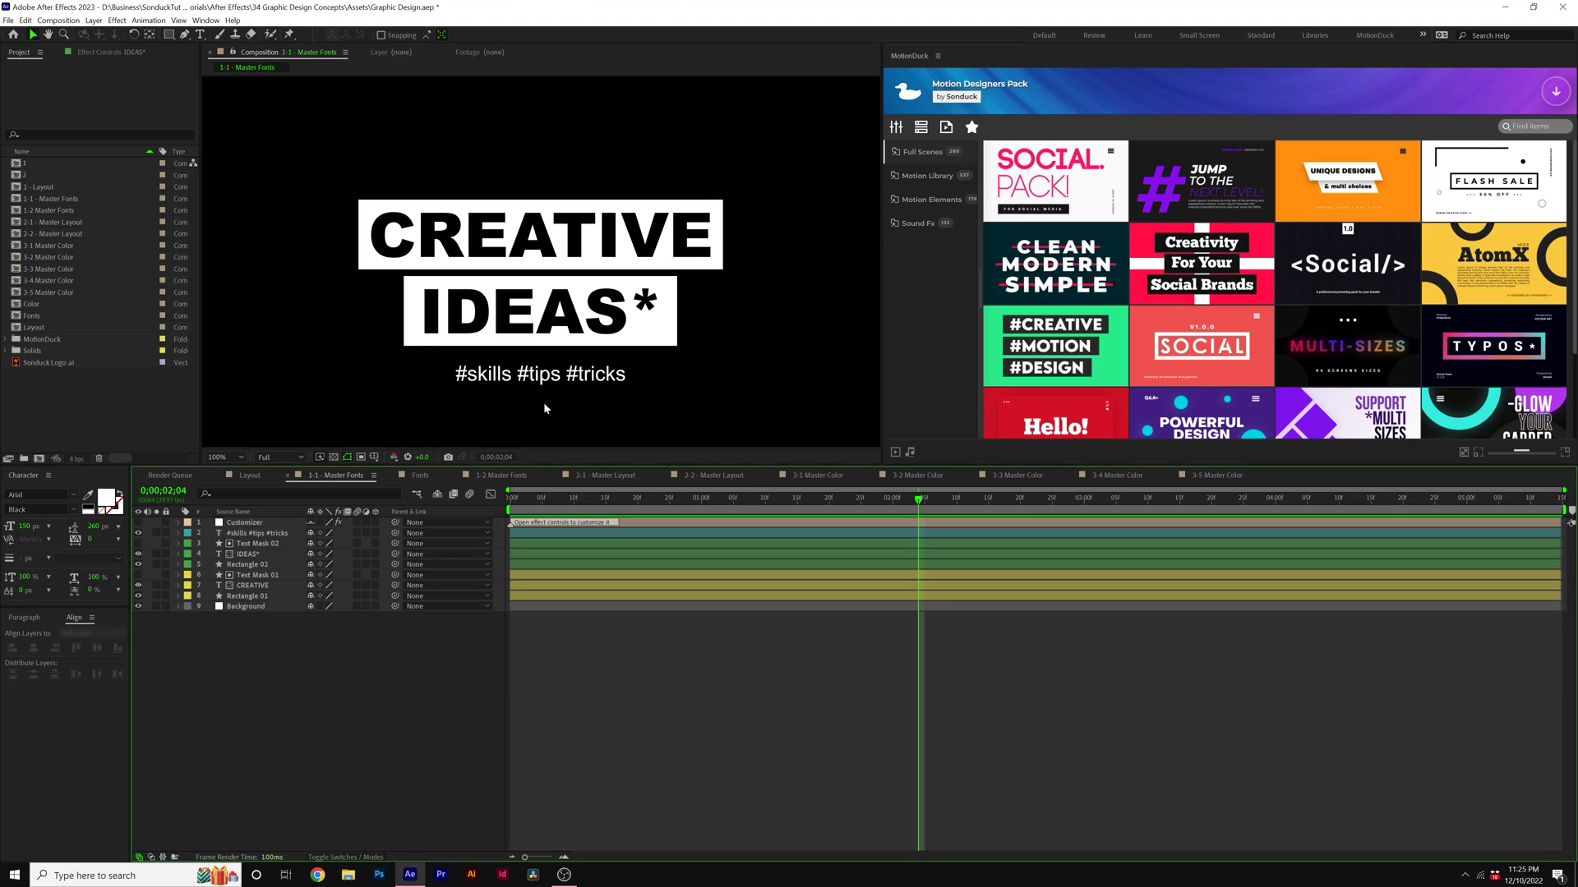
click(247, 554)
ctrl+click(253, 585)
click(37, 495)
text(PEAC)
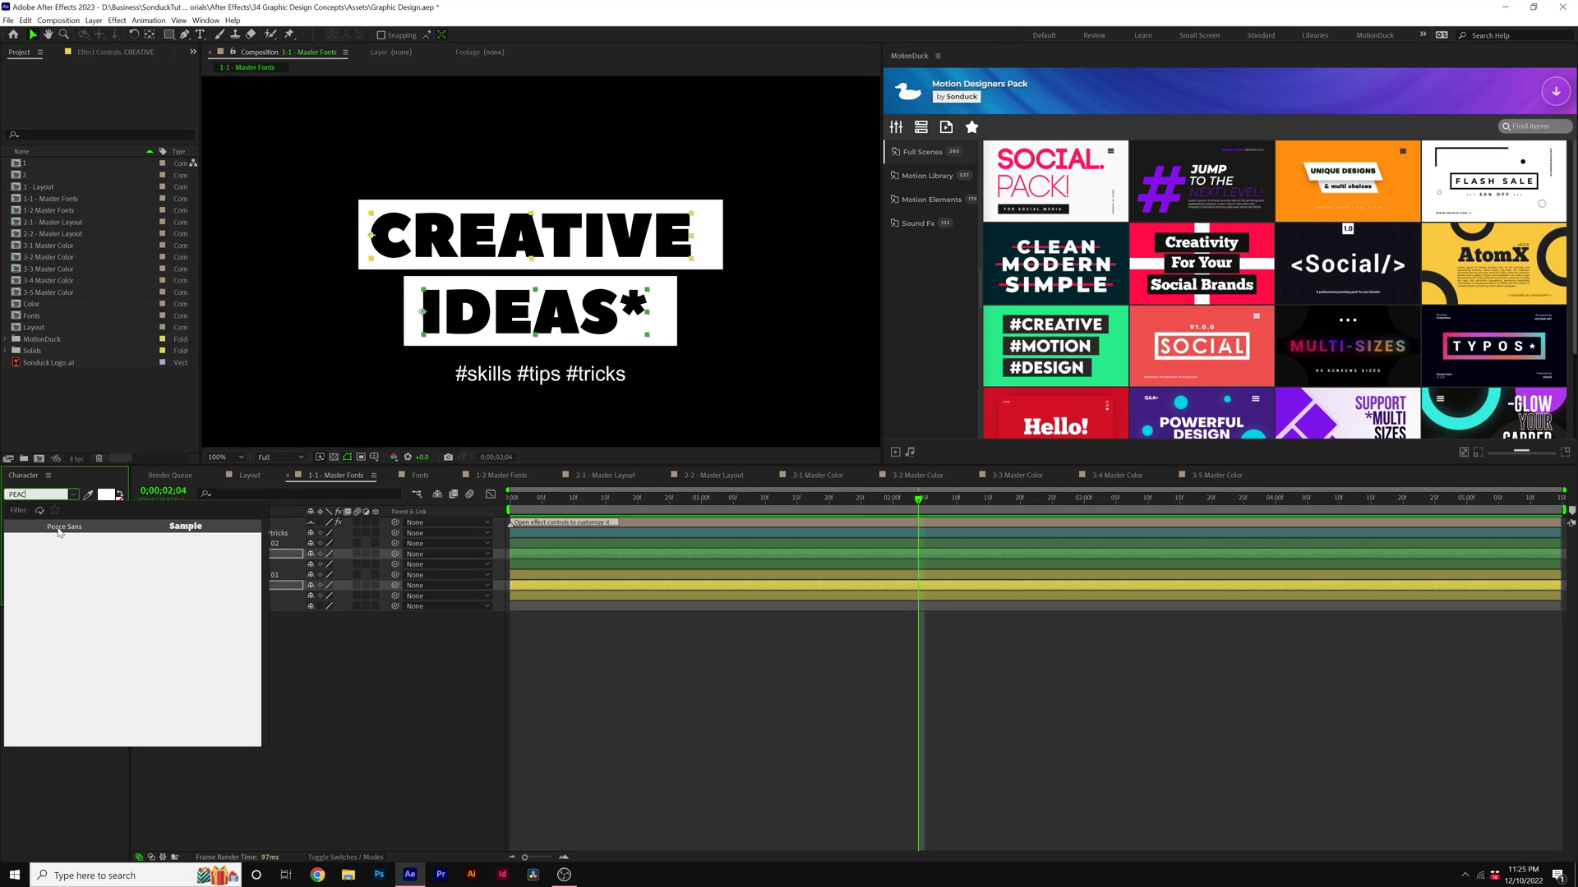
click(58, 529)
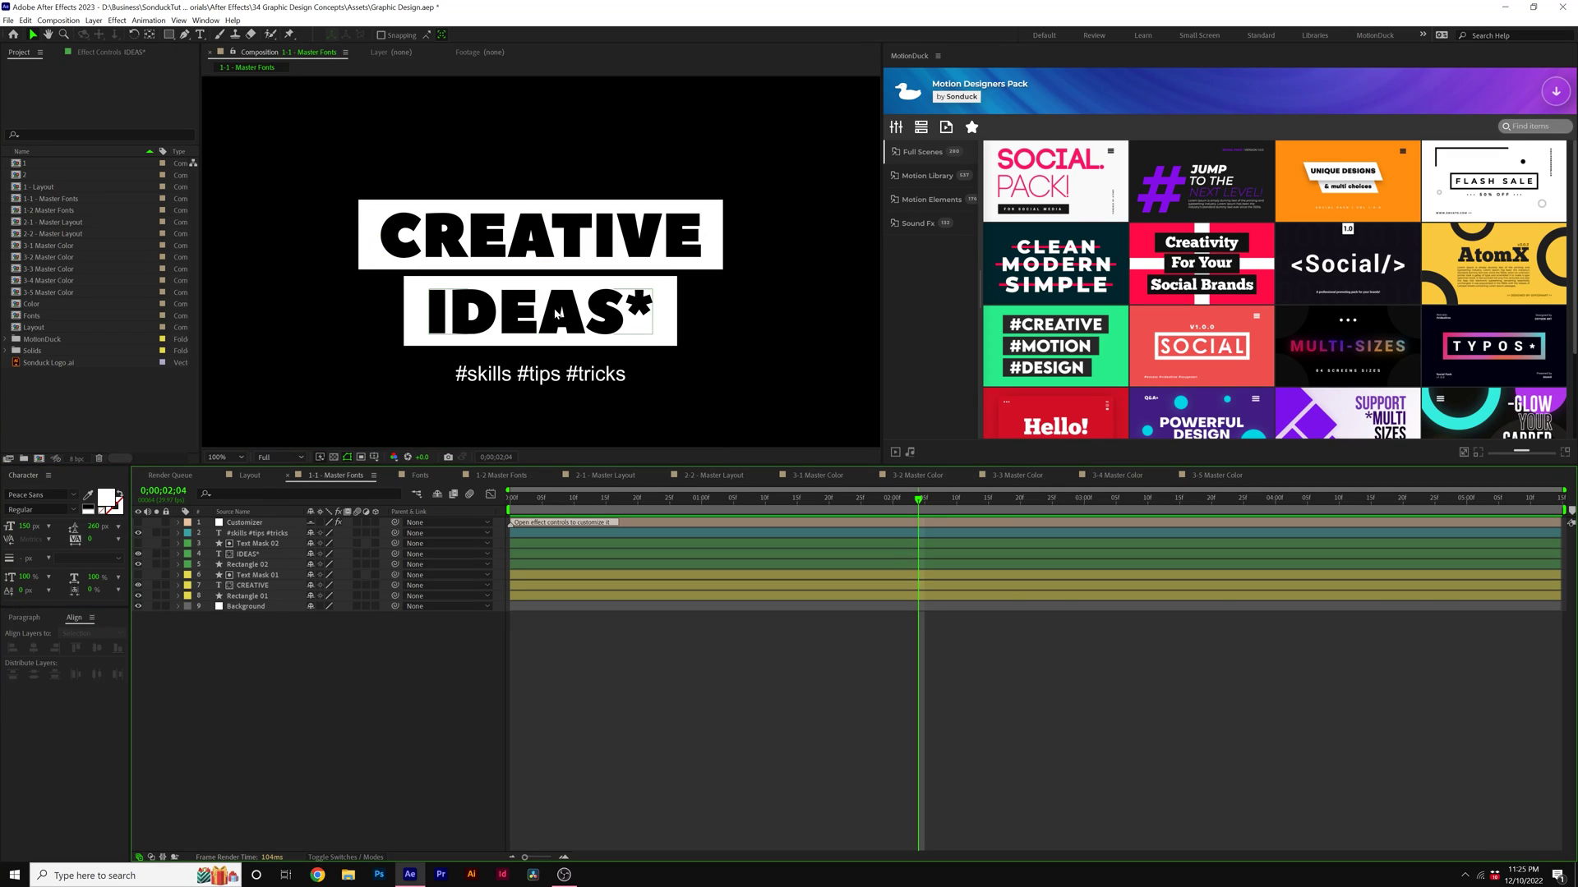
Step: Set the "#skills #tips #tricks" text layer to Montserrat Bold and reveal its scale property
click(534, 376)
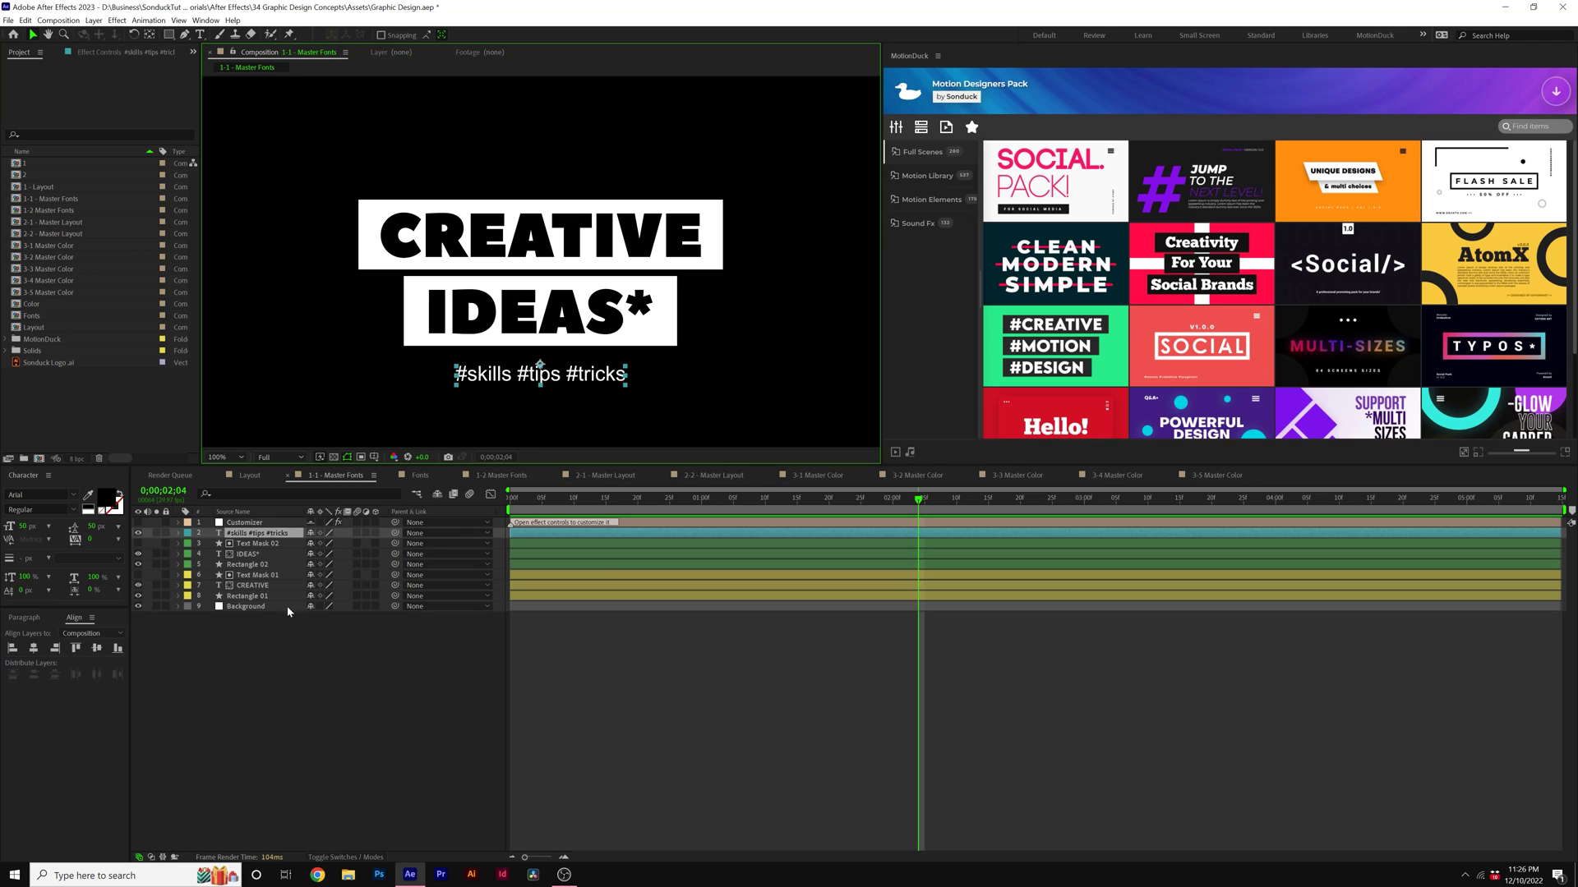
click(34, 495)
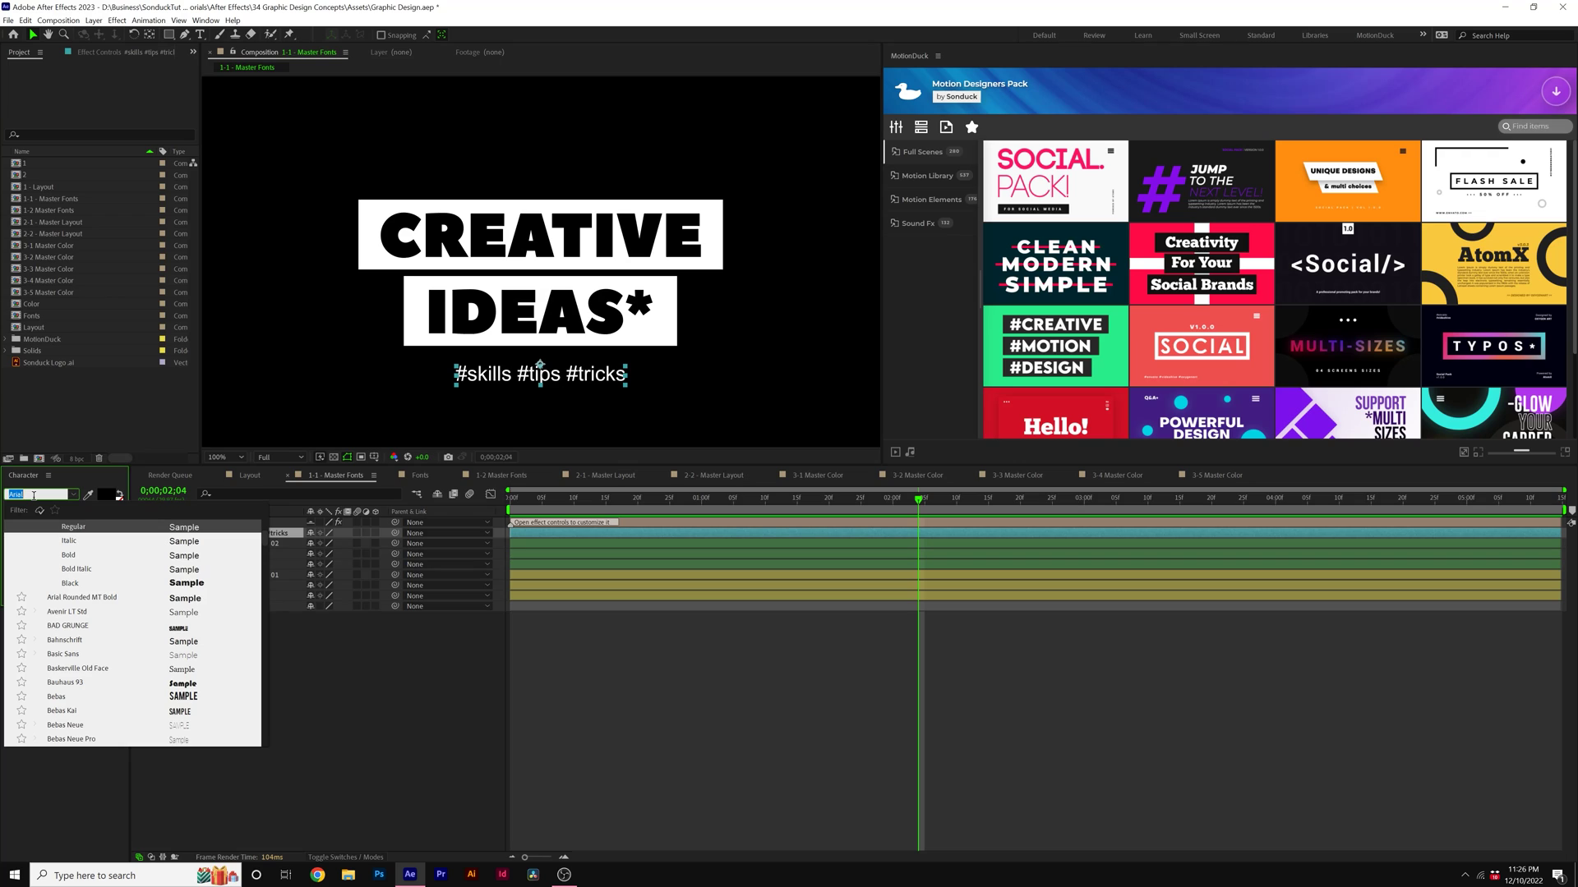
text(Montserrat)
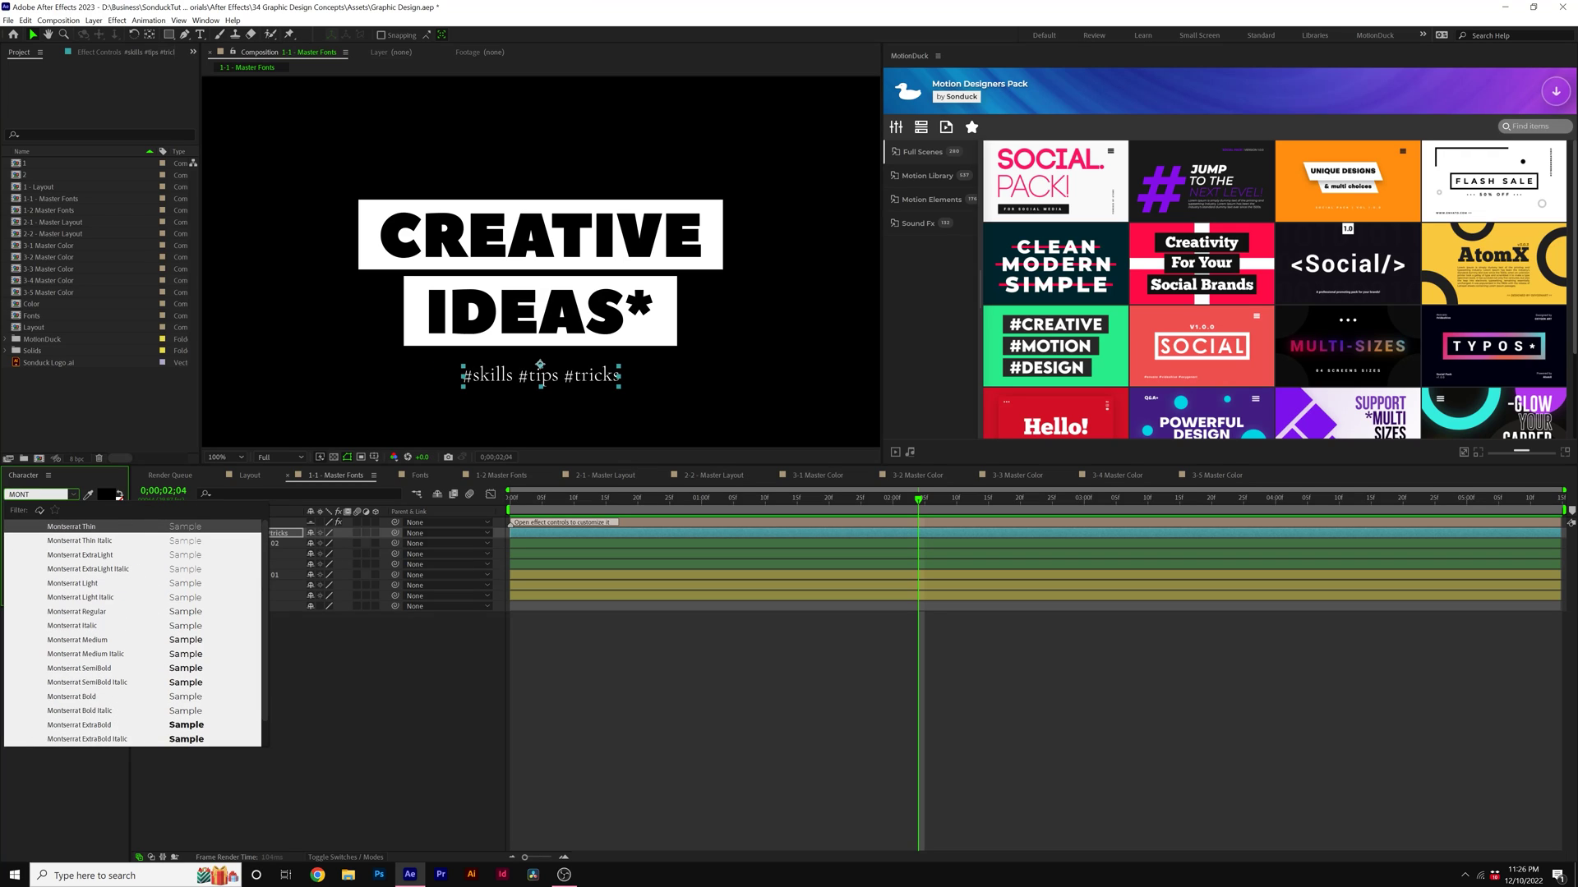
key(Return)
key(s)
key(ctrl+z)
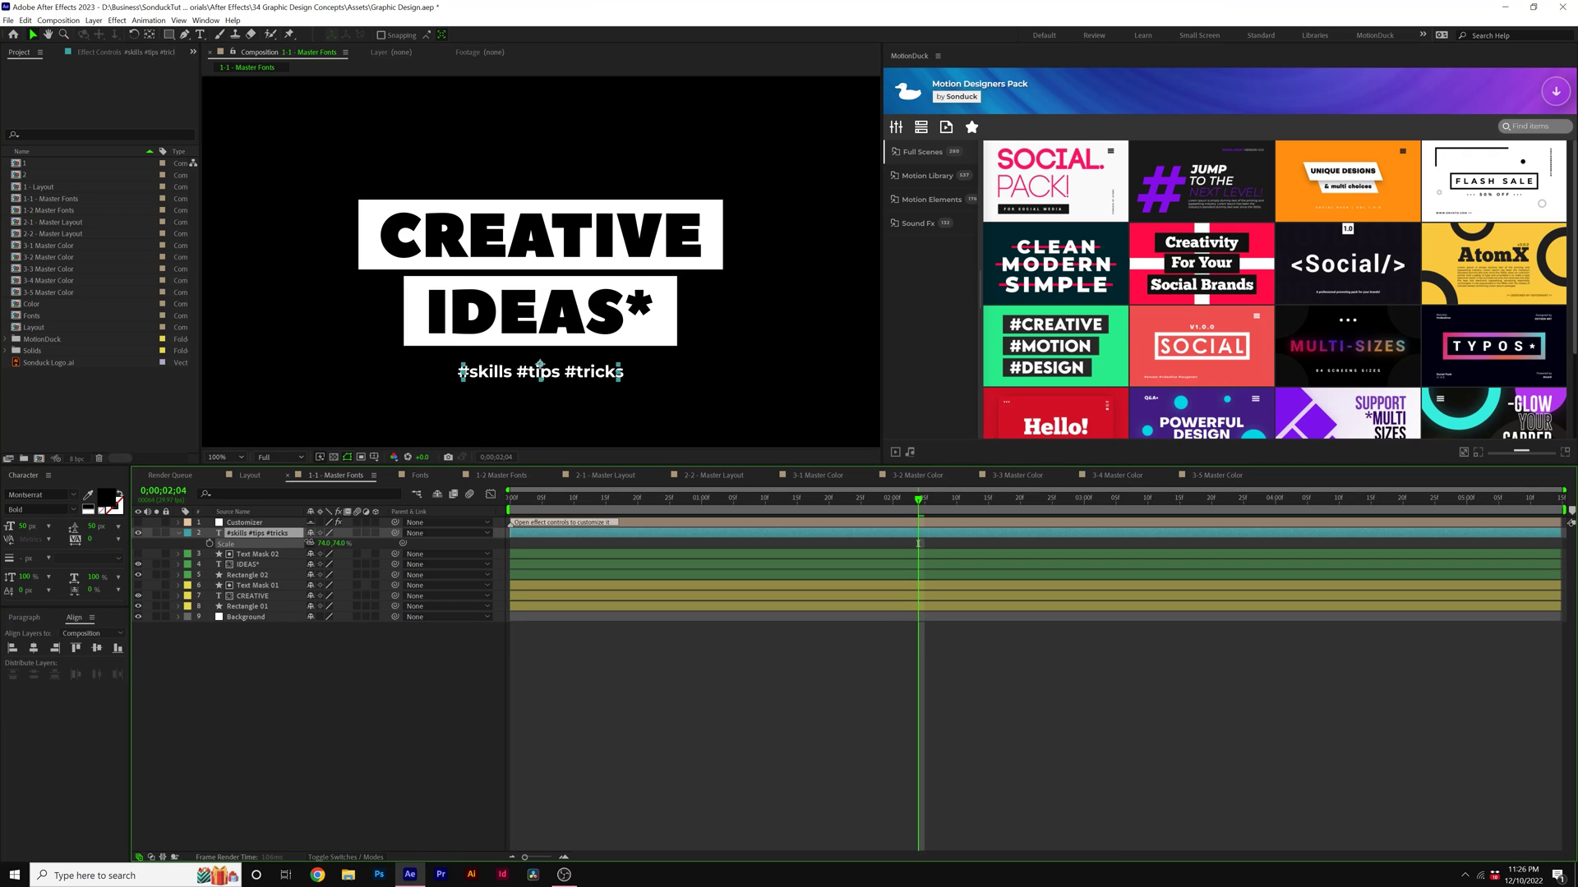
Step: Compare the 1-2 Master Fonts and Fonts compositions, and view the 2-1 Master Layout and Layout compositions
click(501, 475)
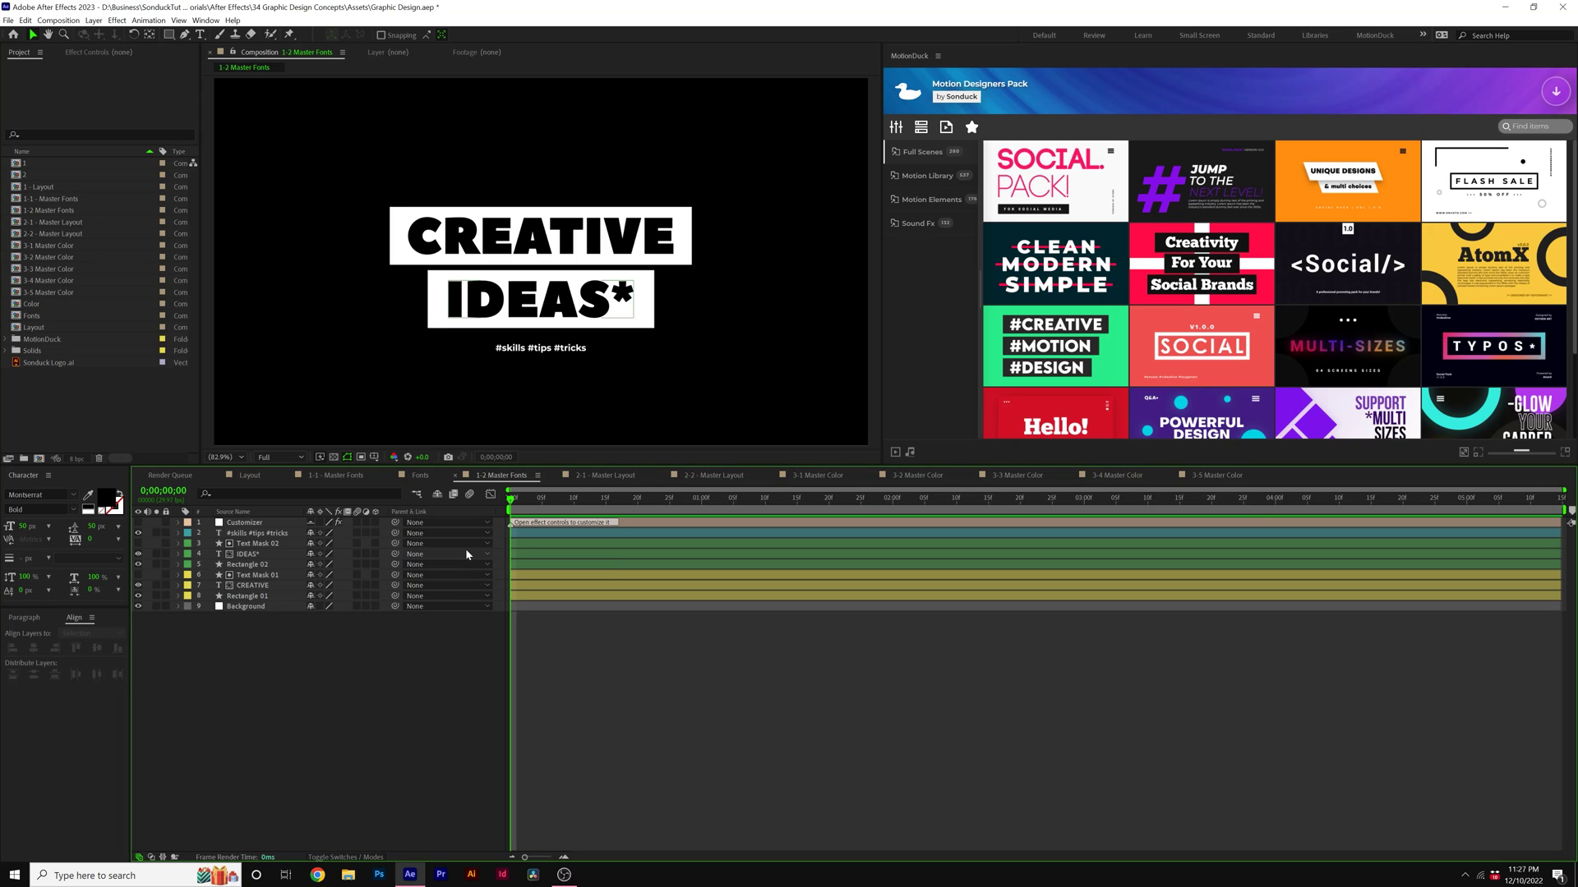
click(420, 475)
click(513, 475)
click(596, 477)
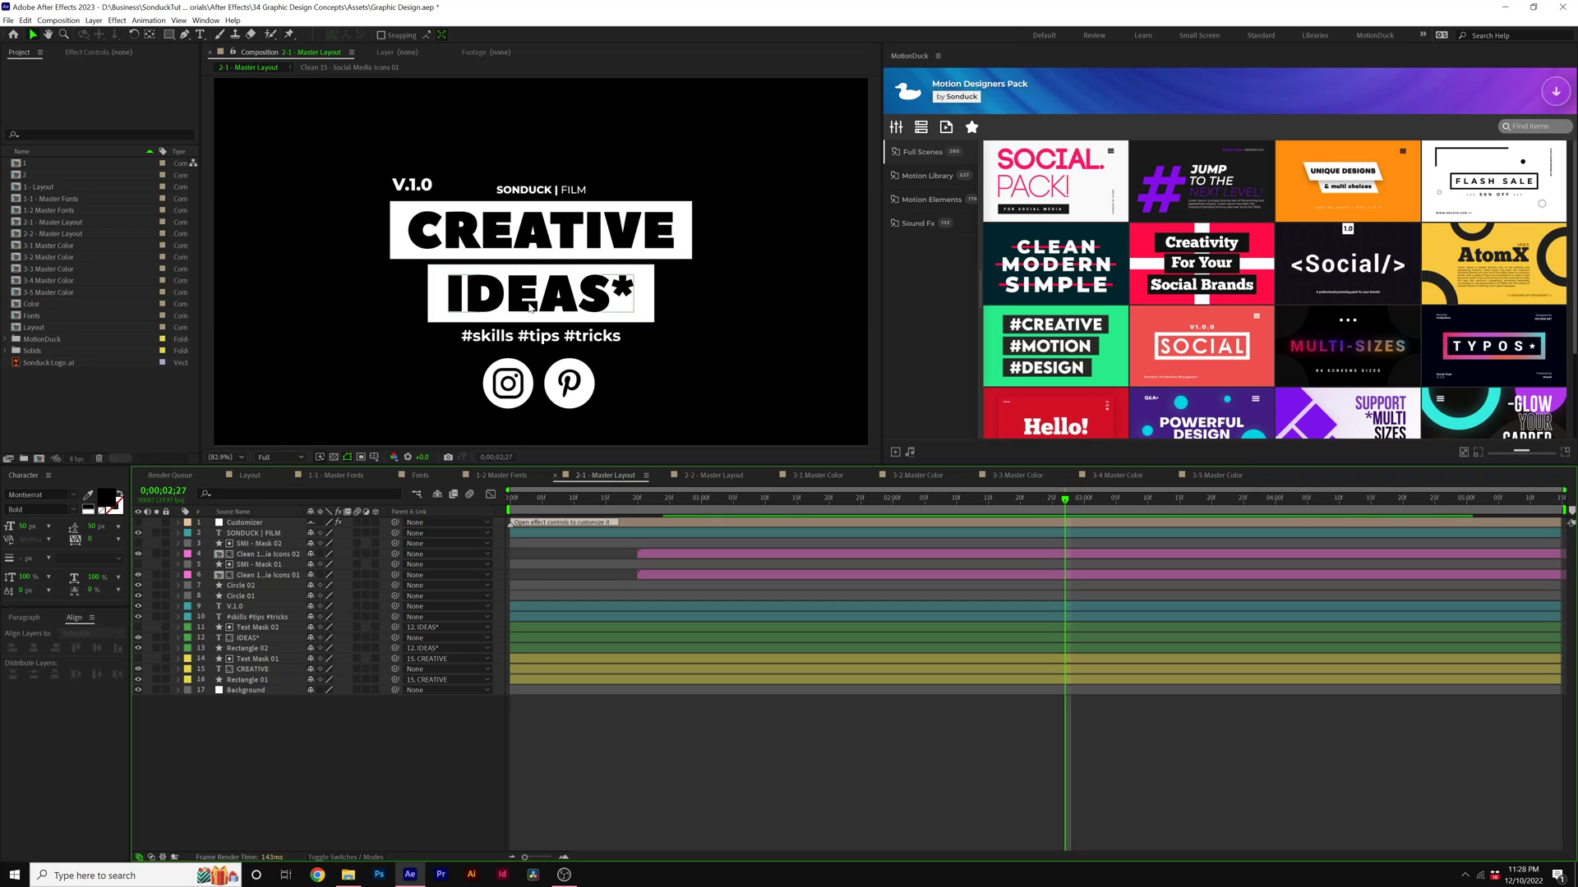
click(251, 477)
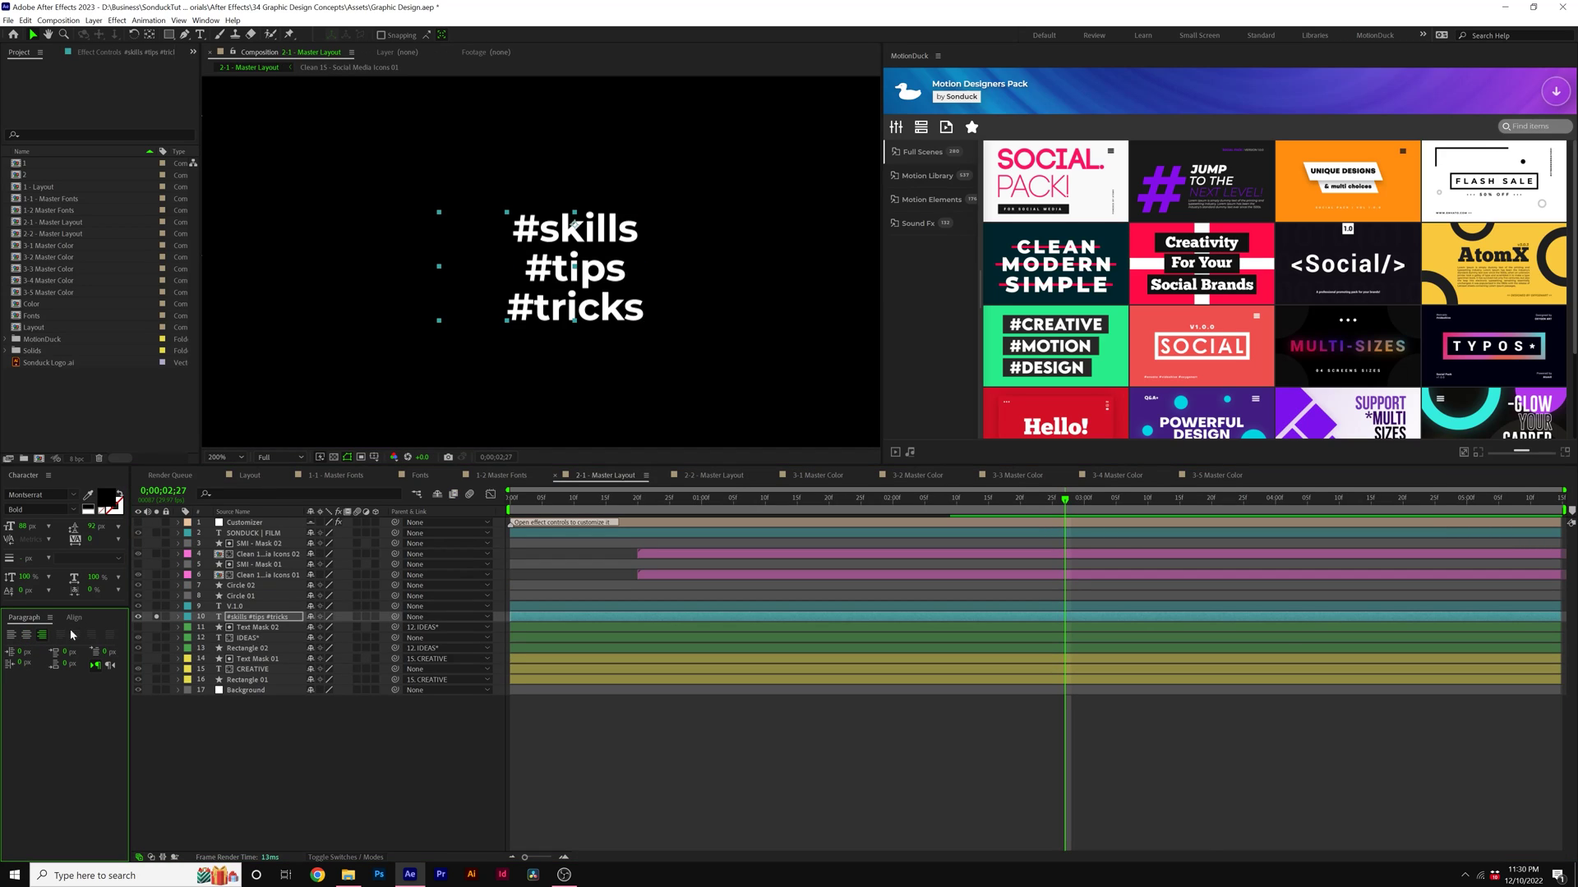
Step: Left-align the three-line "#skills #tips #tricks" text in 2-1 Master Layout and reposition it
click(382, 743)
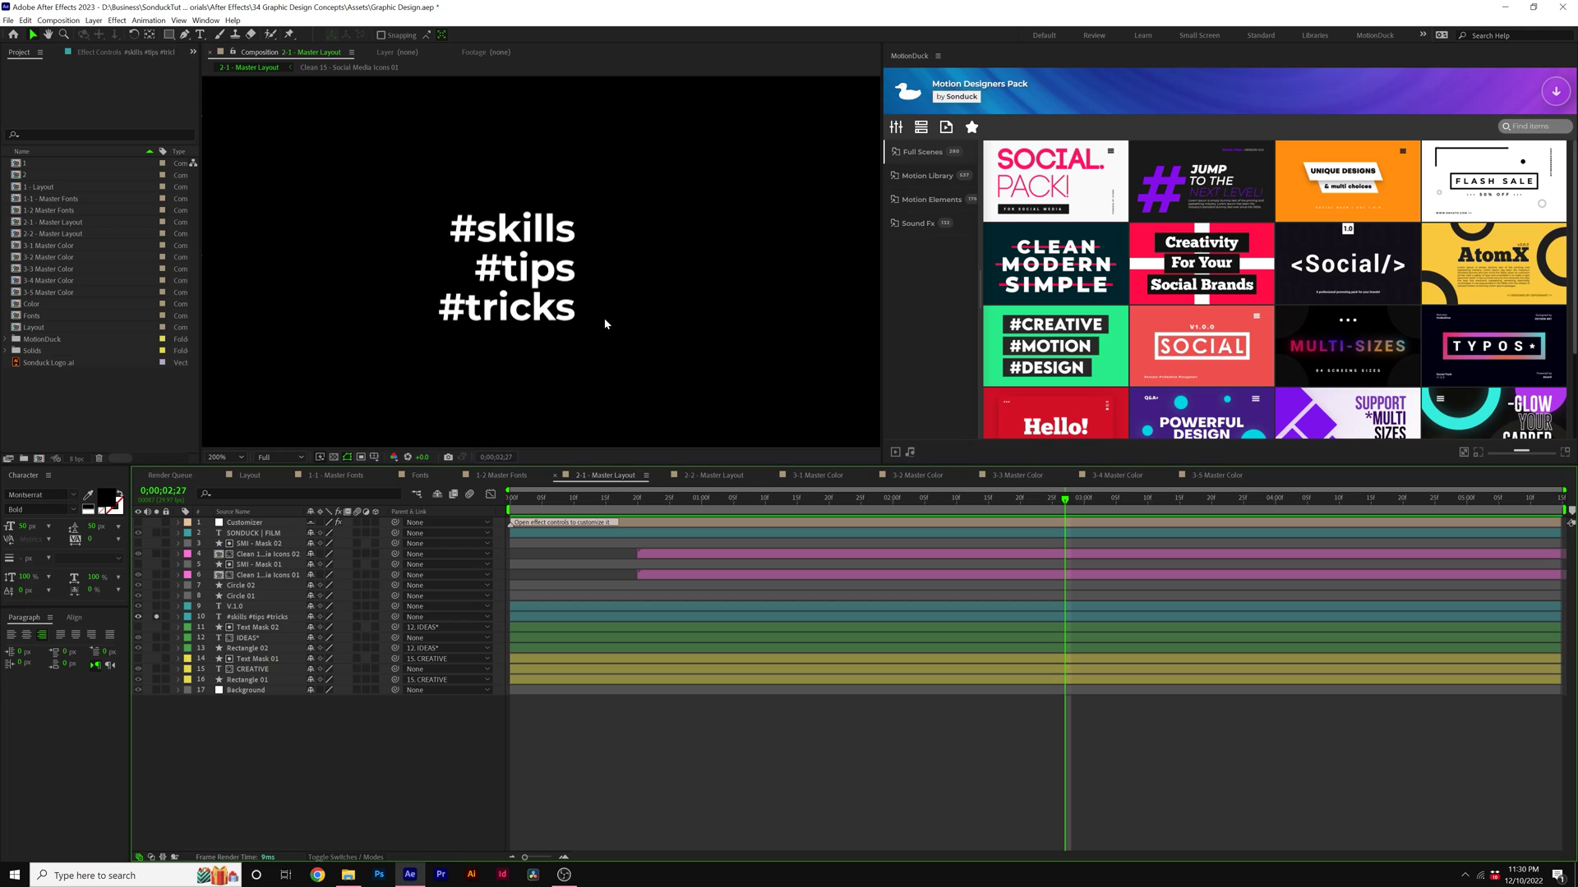
click(255, 616)
click(11, 635)
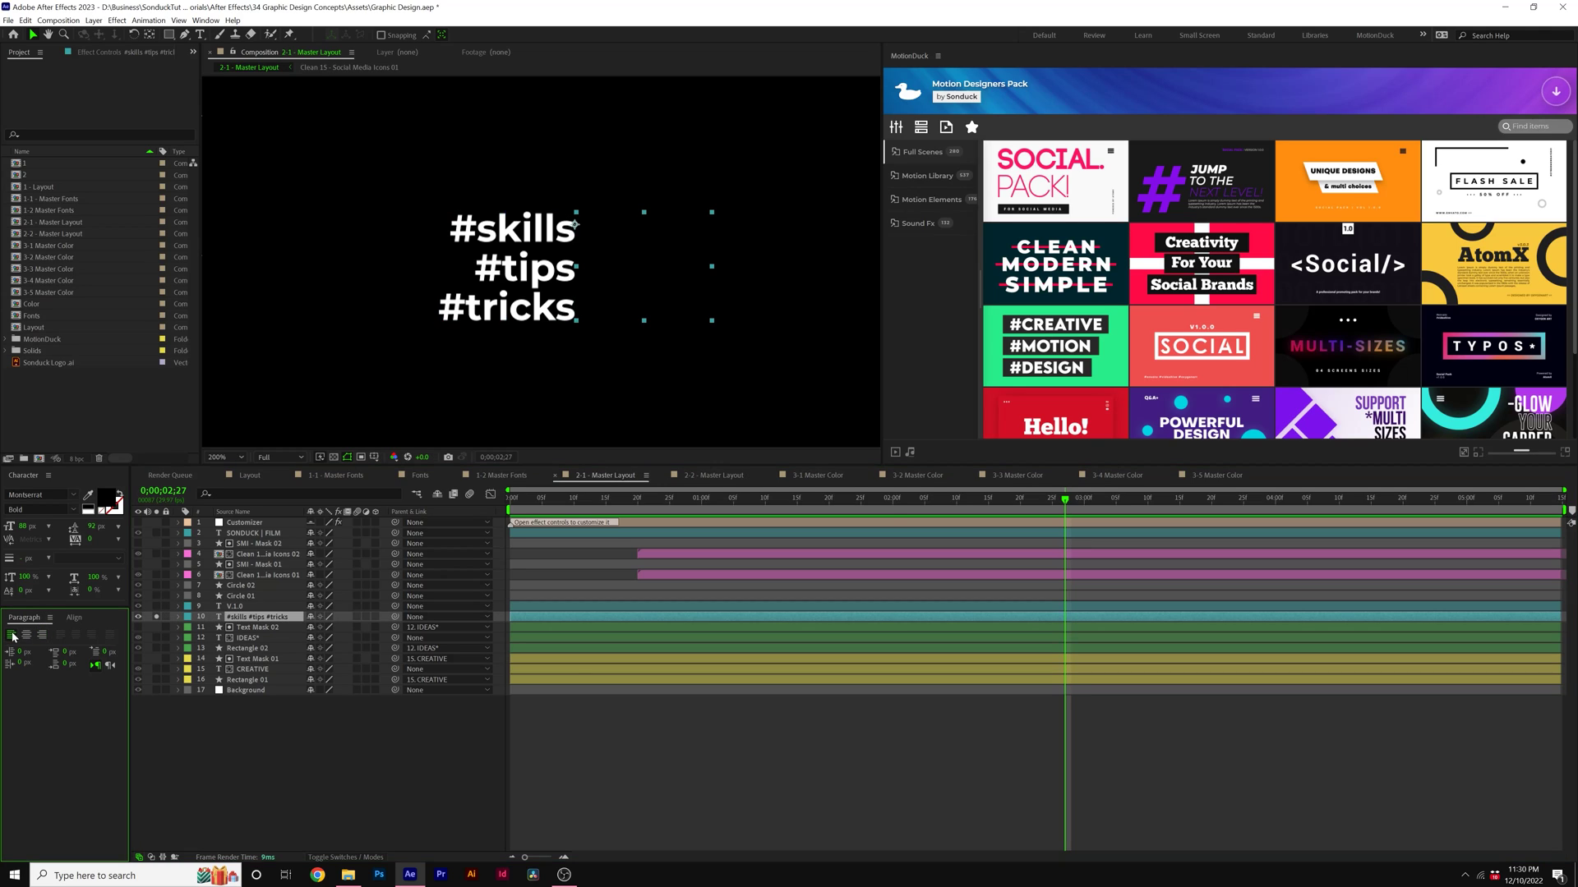
drag(618, 242, 487, 246)
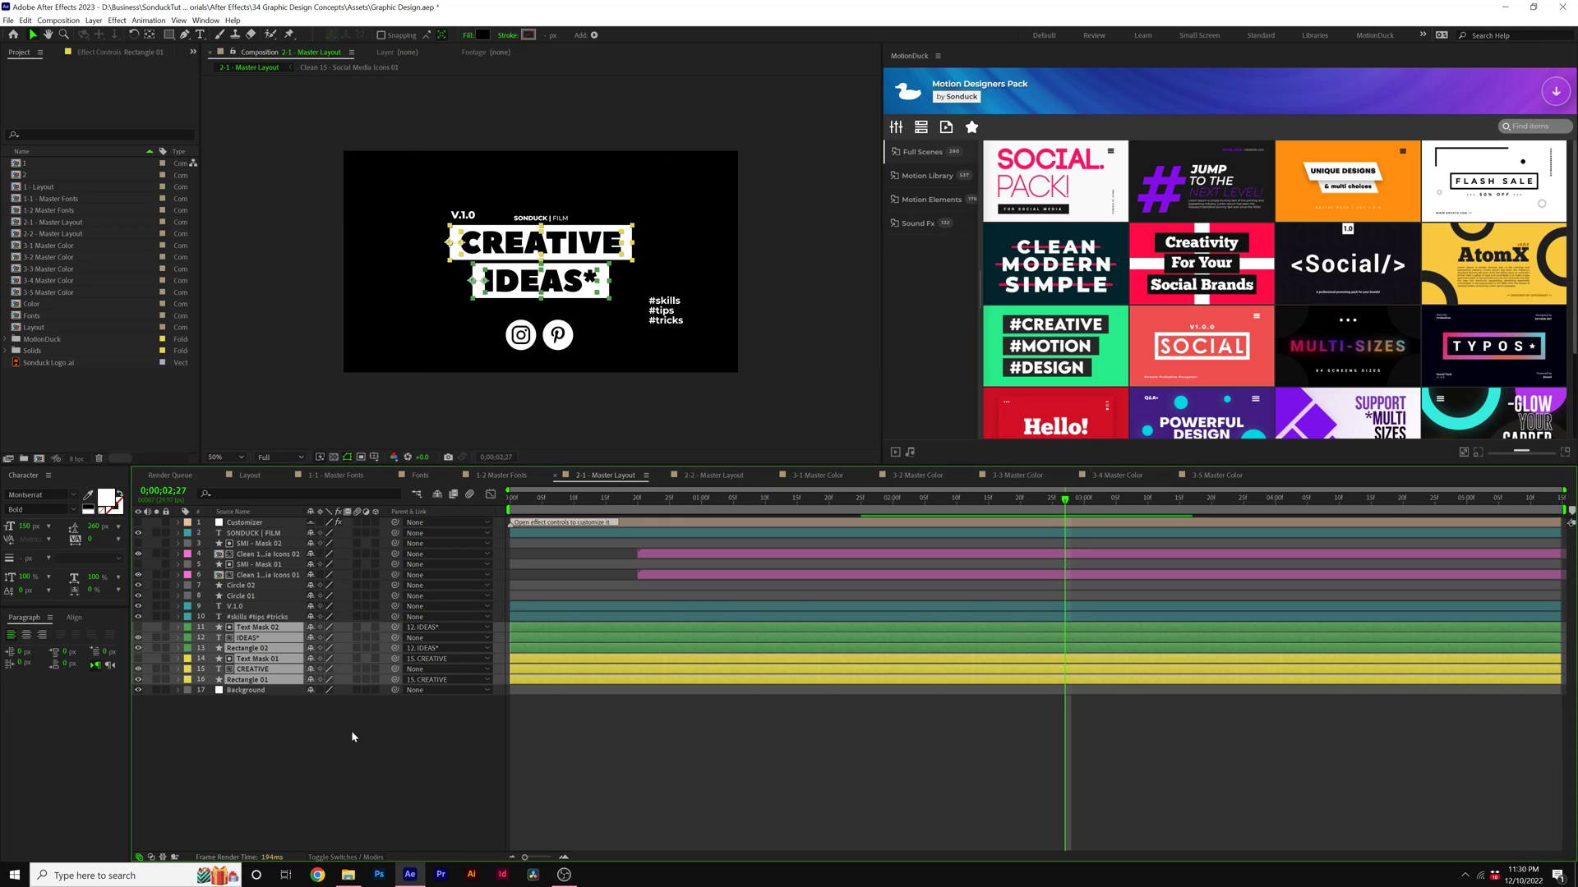
Step: Show the title/action safe guides and move the CREATIVE and IDEAS* text together to the left title-safe margin
click(352, 737)
key(slash)
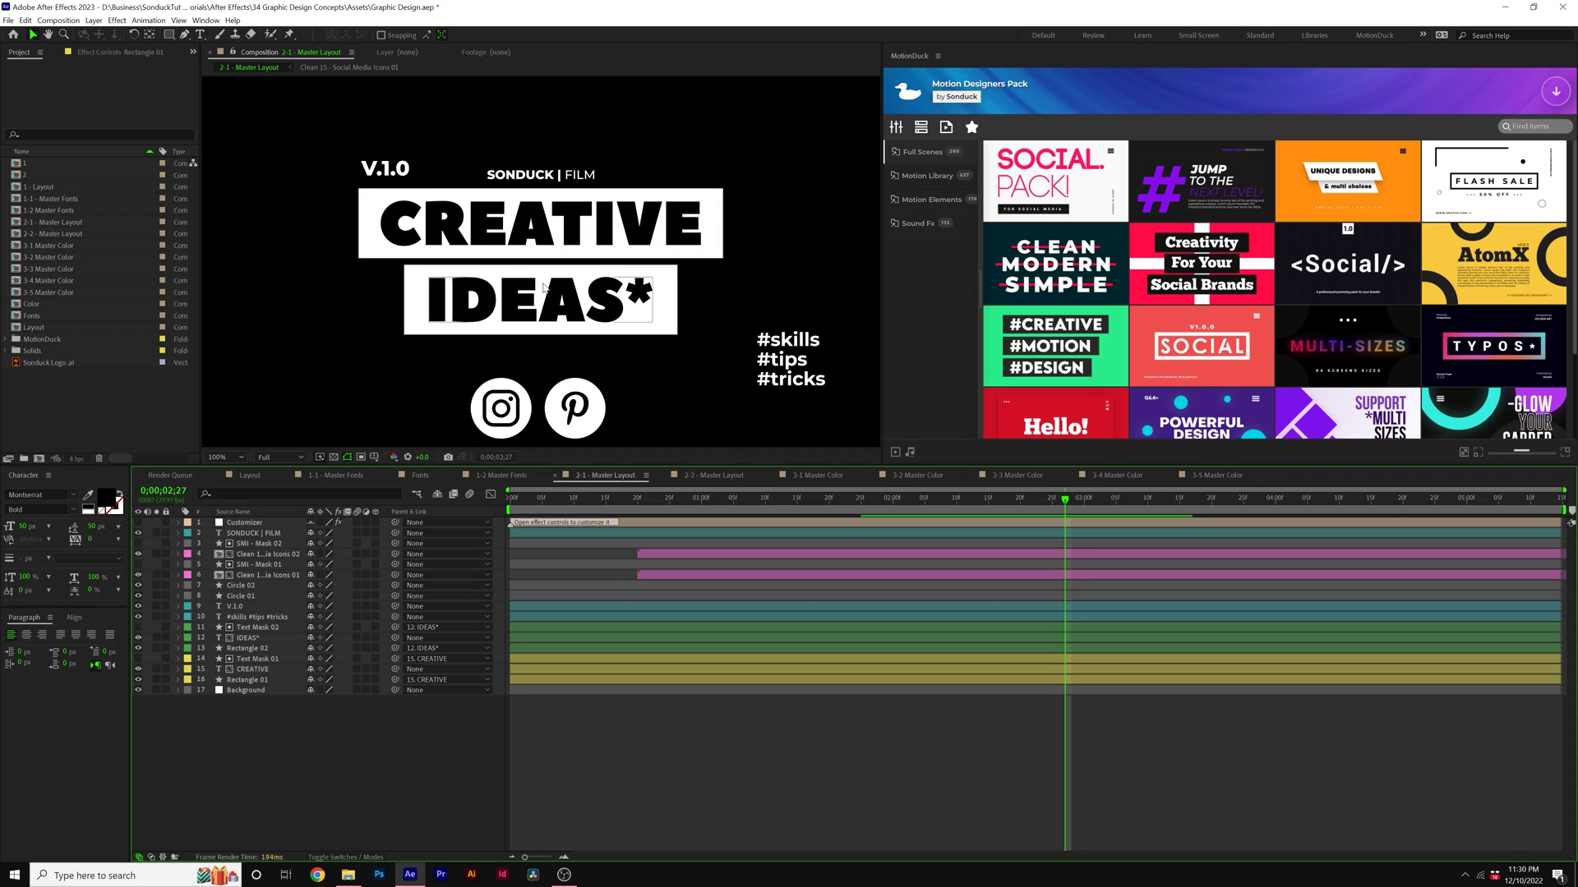
key(comma)
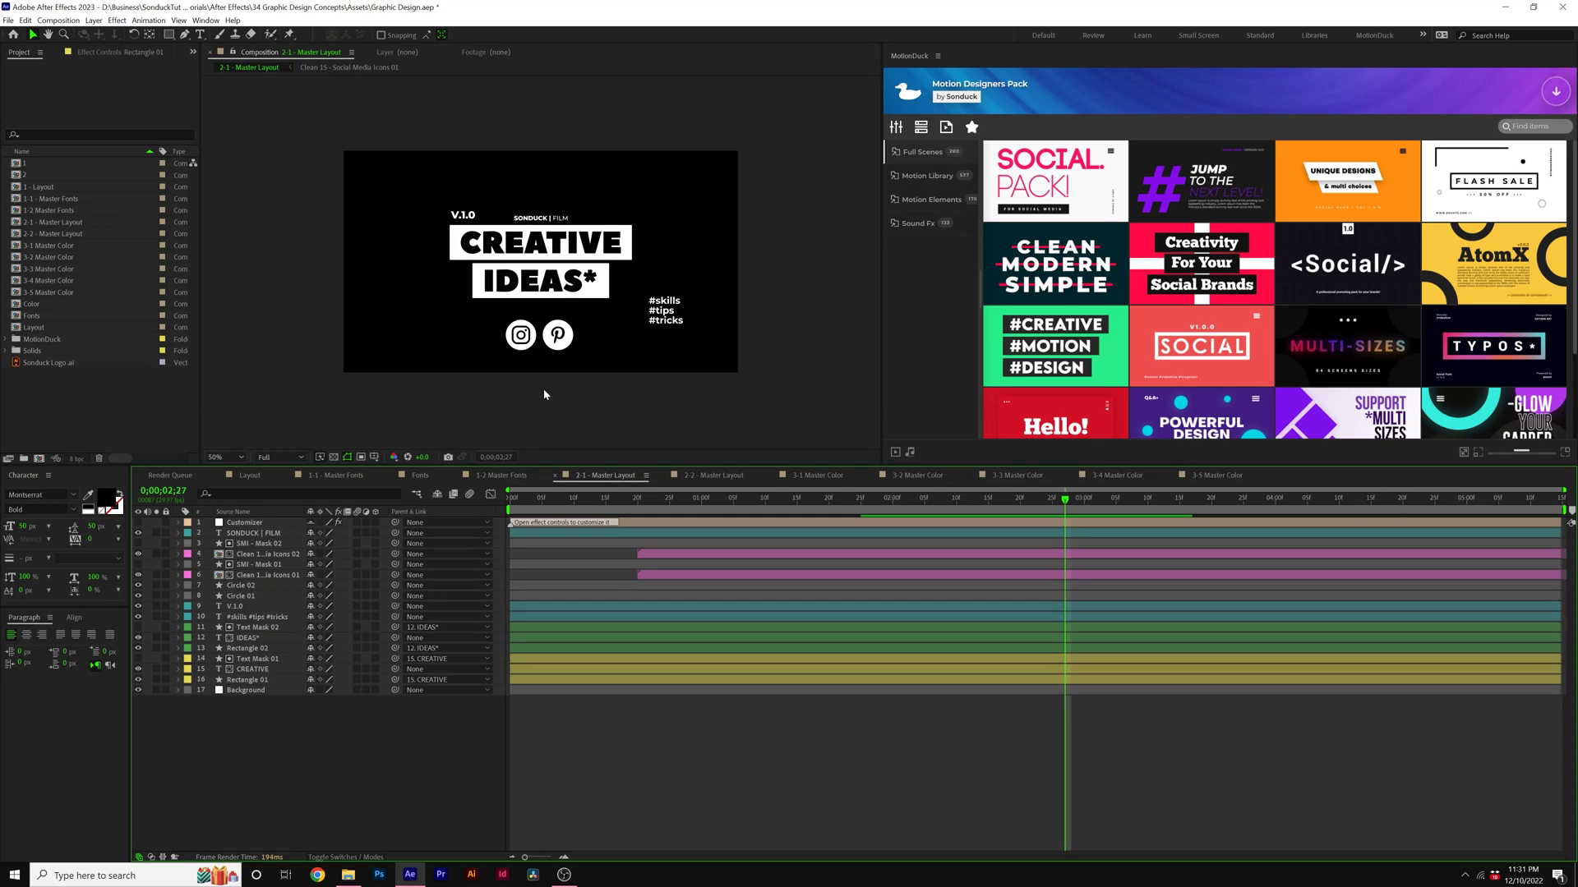
click(375, 457)
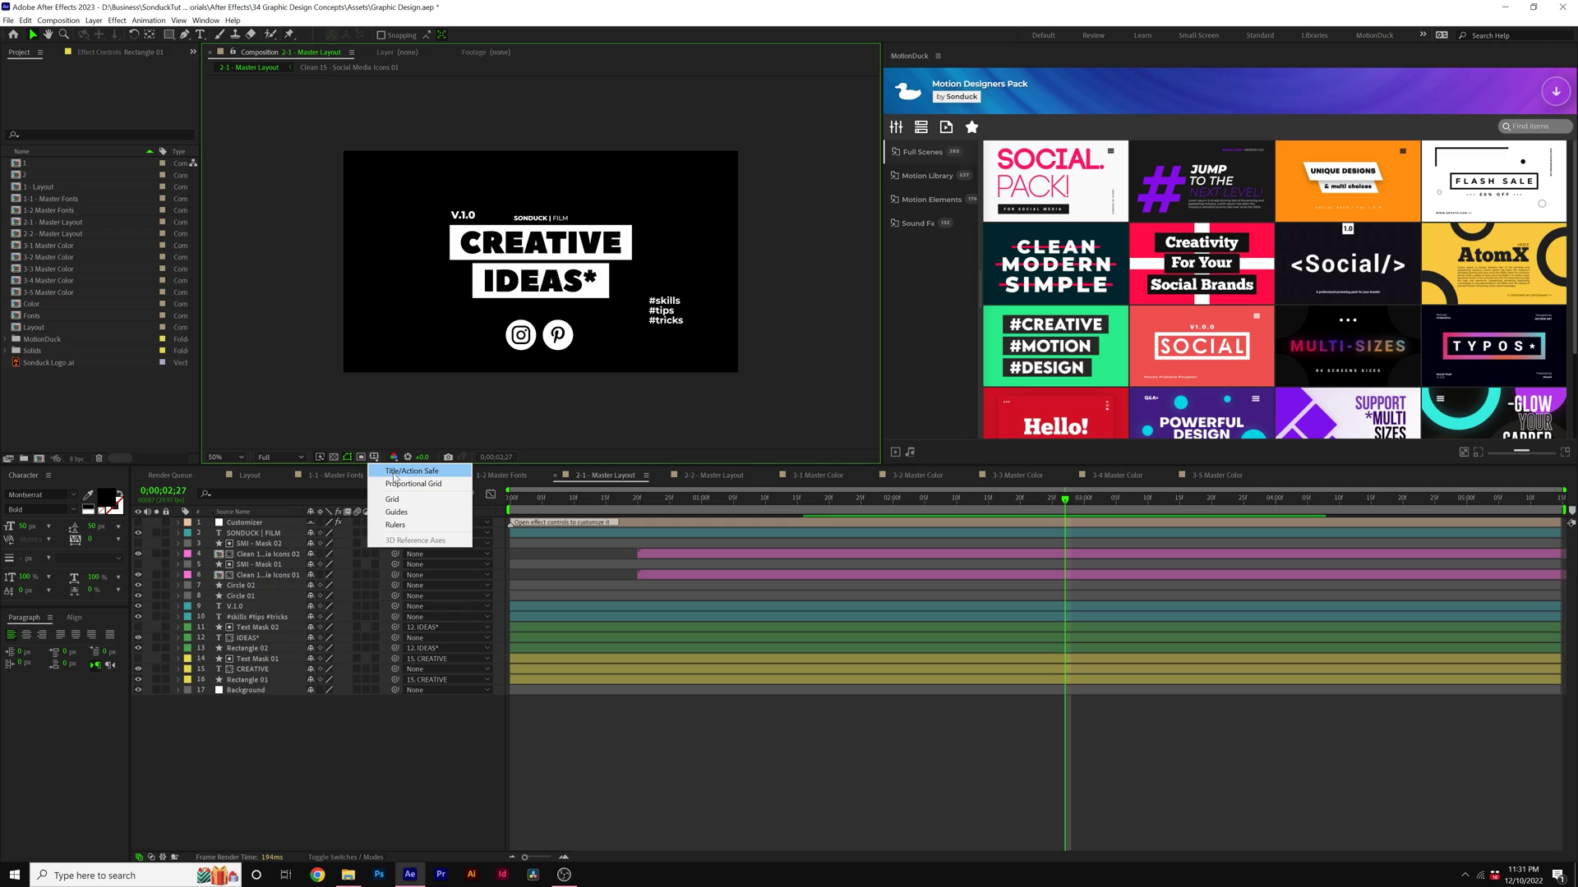
click(391, 470)
key(shift+slash)
click(540, 293)
shift+click(570, 244)
drag(570, 245, 457, 277)
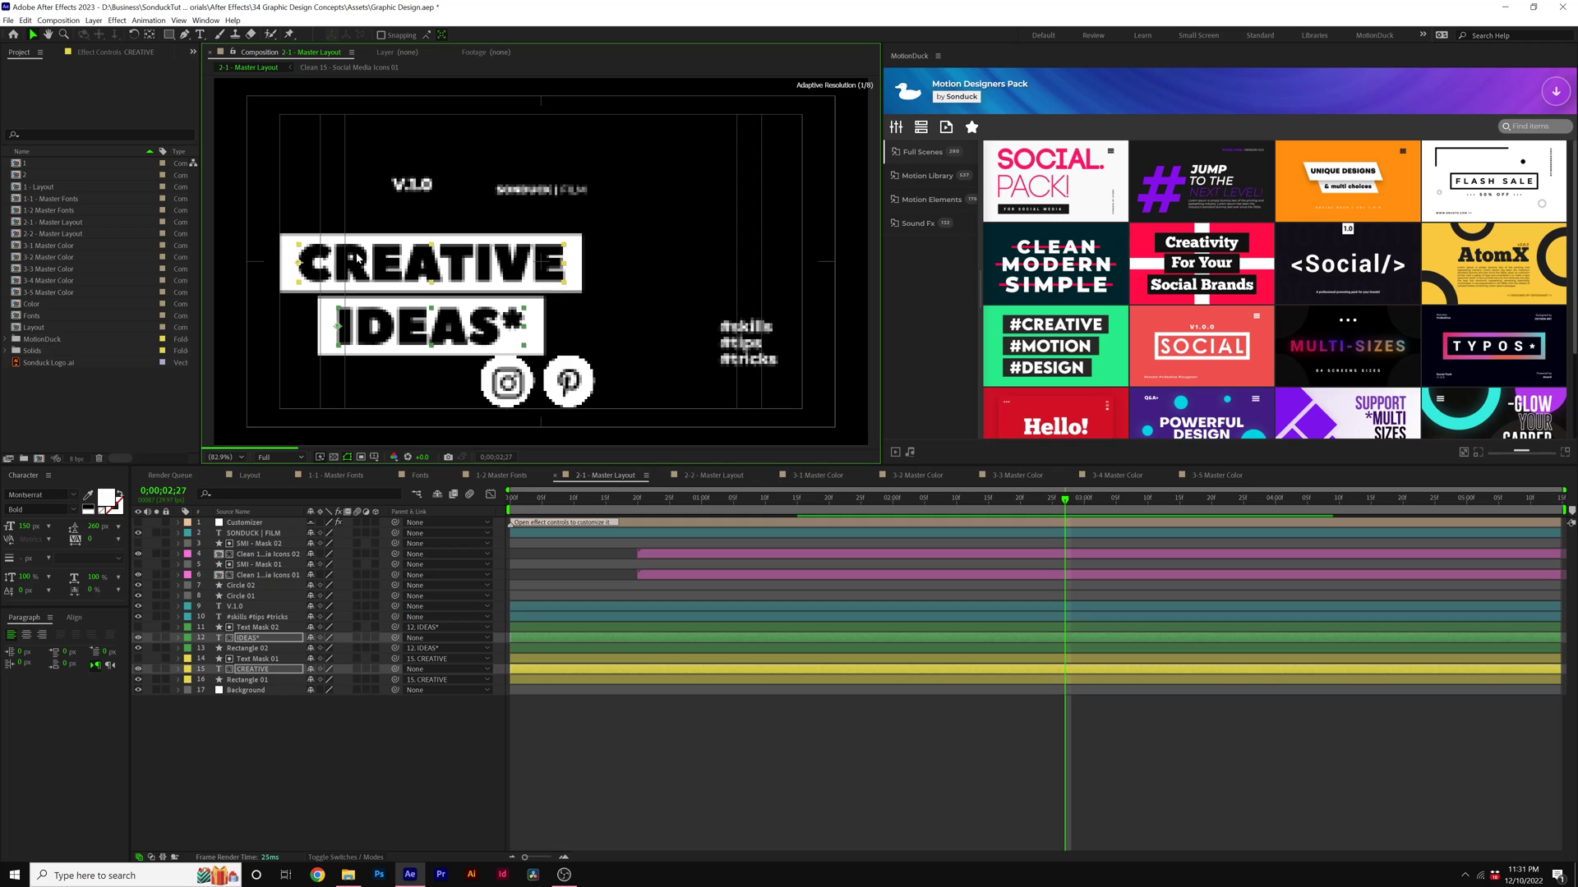
Step: Move the IDEAS* text left so its box lines up with the CREATIVE box, and hide the safe guides
key(apostrophe)
shift+click(423, 263)
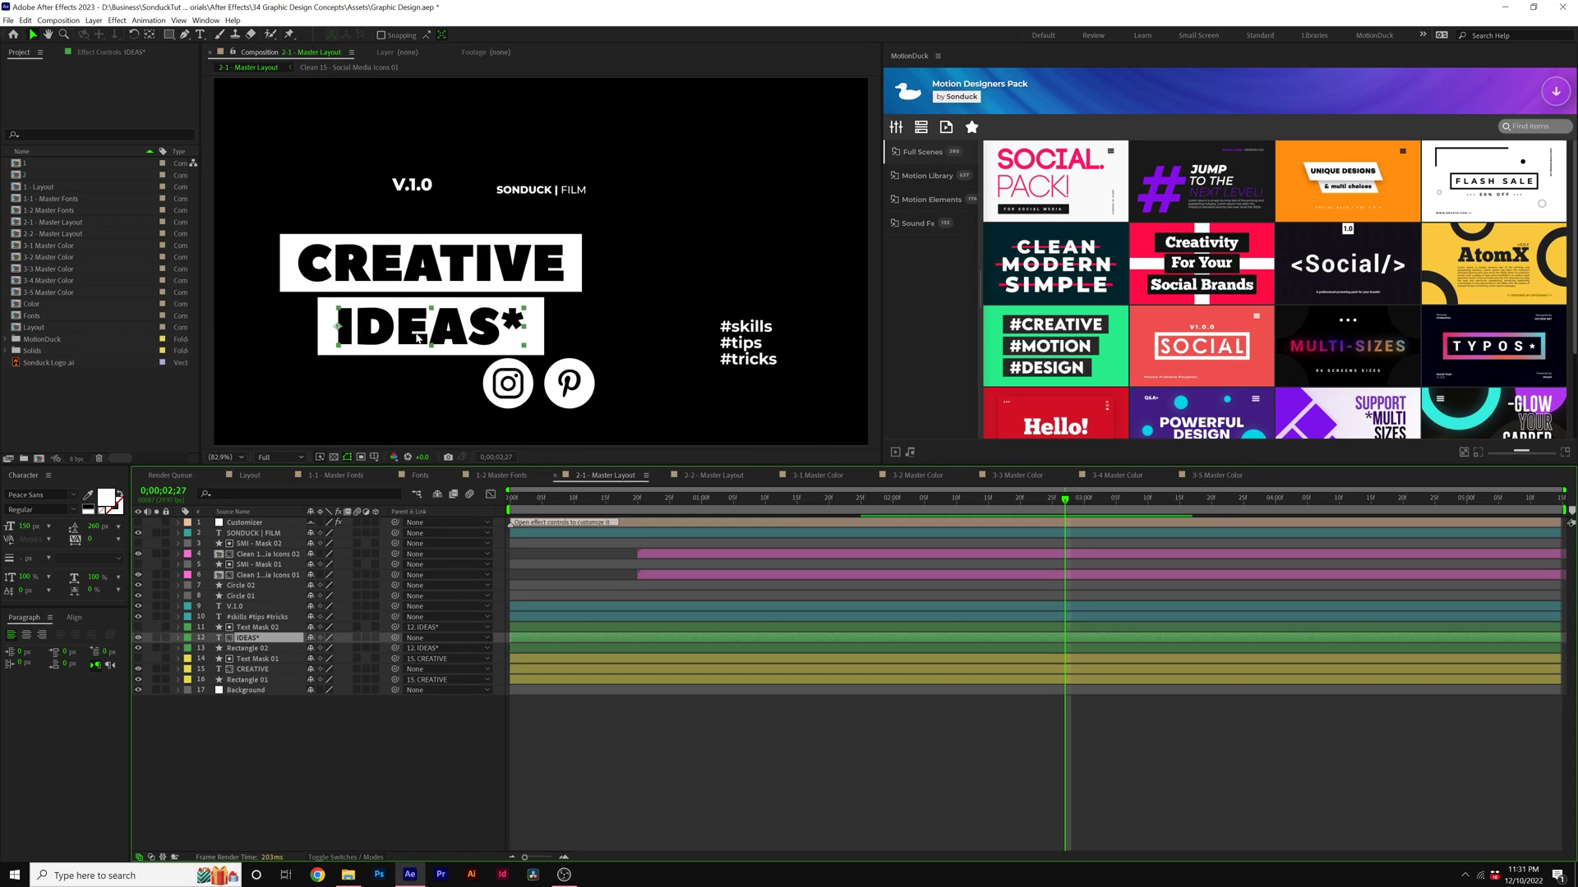
key(apostrophe)
drag(418, 337, 387, 341)
key(ctrl+shift+a)
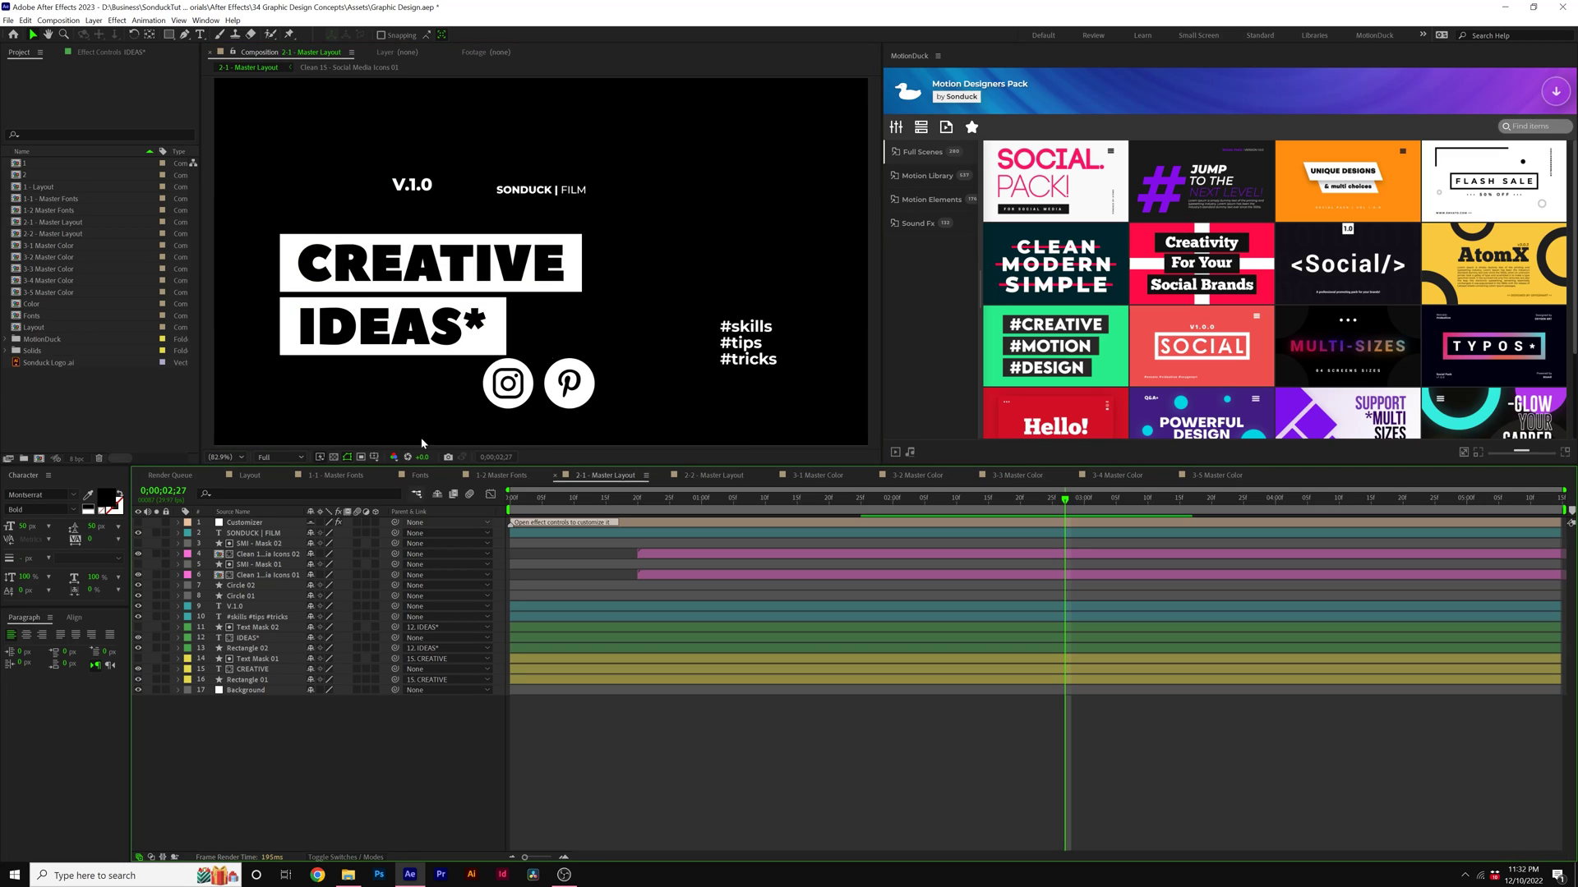
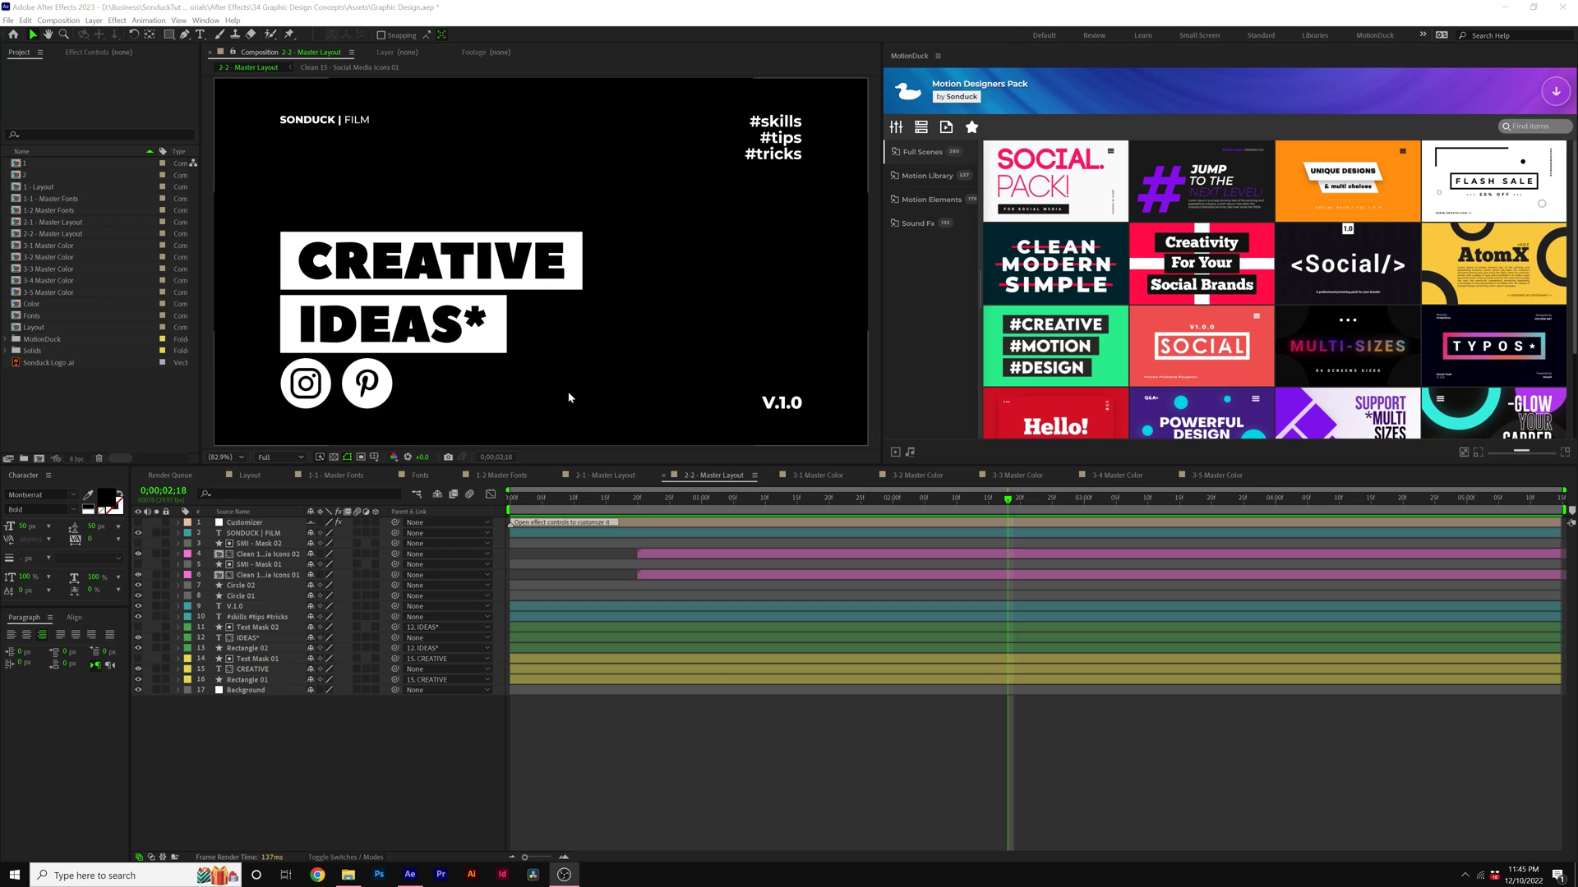
Step: View 3-1 Master Color, and inspect the Customizer layer's color settings in 2-2 Master Layout without changing them
click(816, 475)
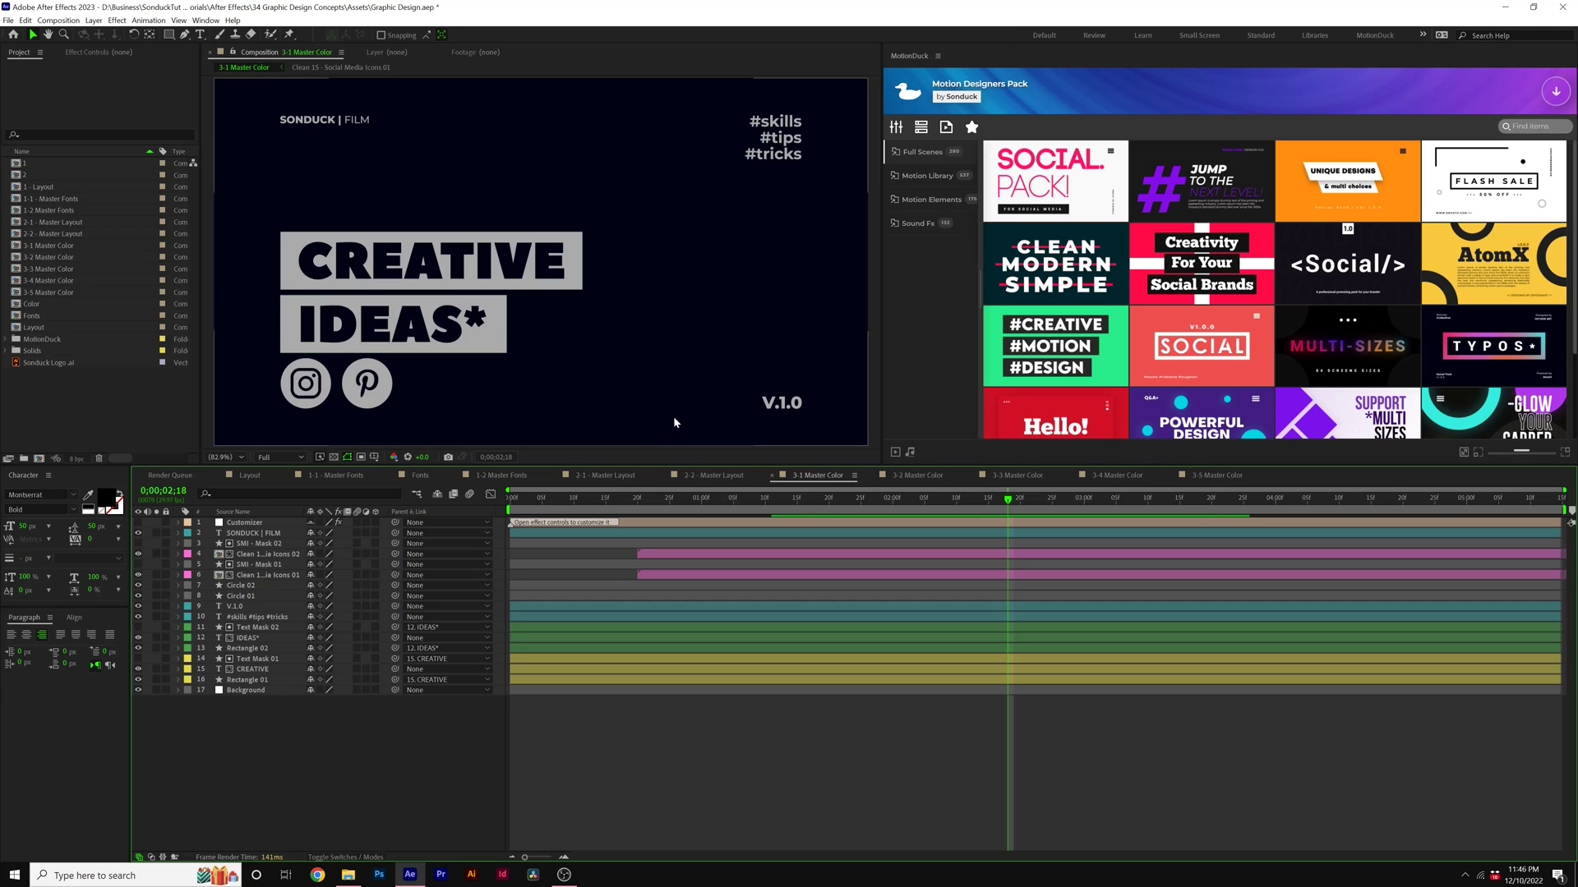
click(705, 476)
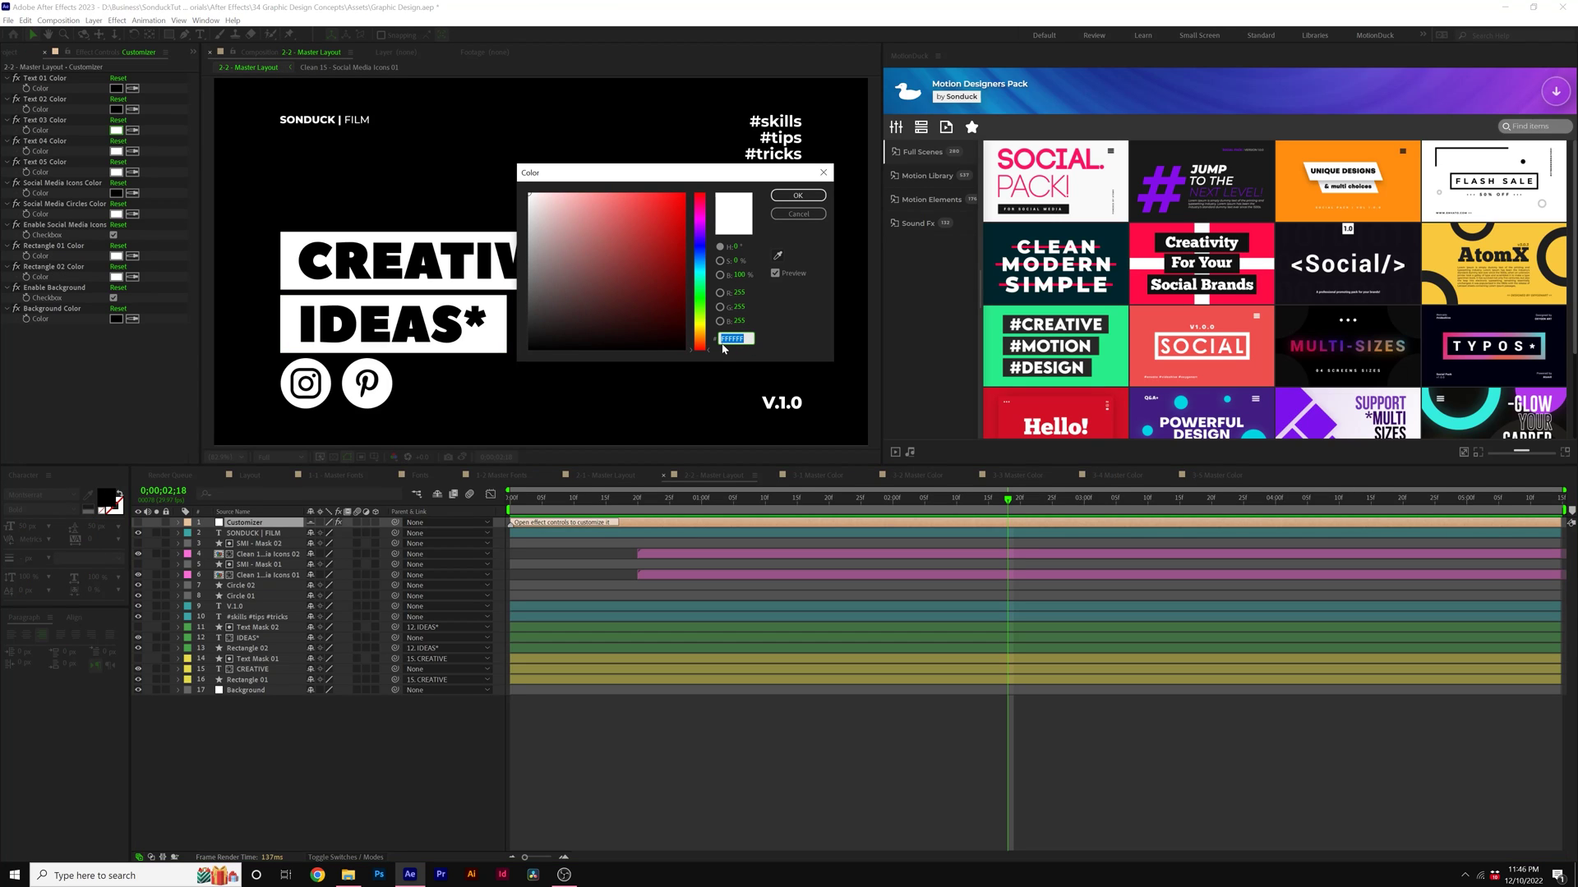
click(797, 214)
click(116, 193)
click(795, 215)
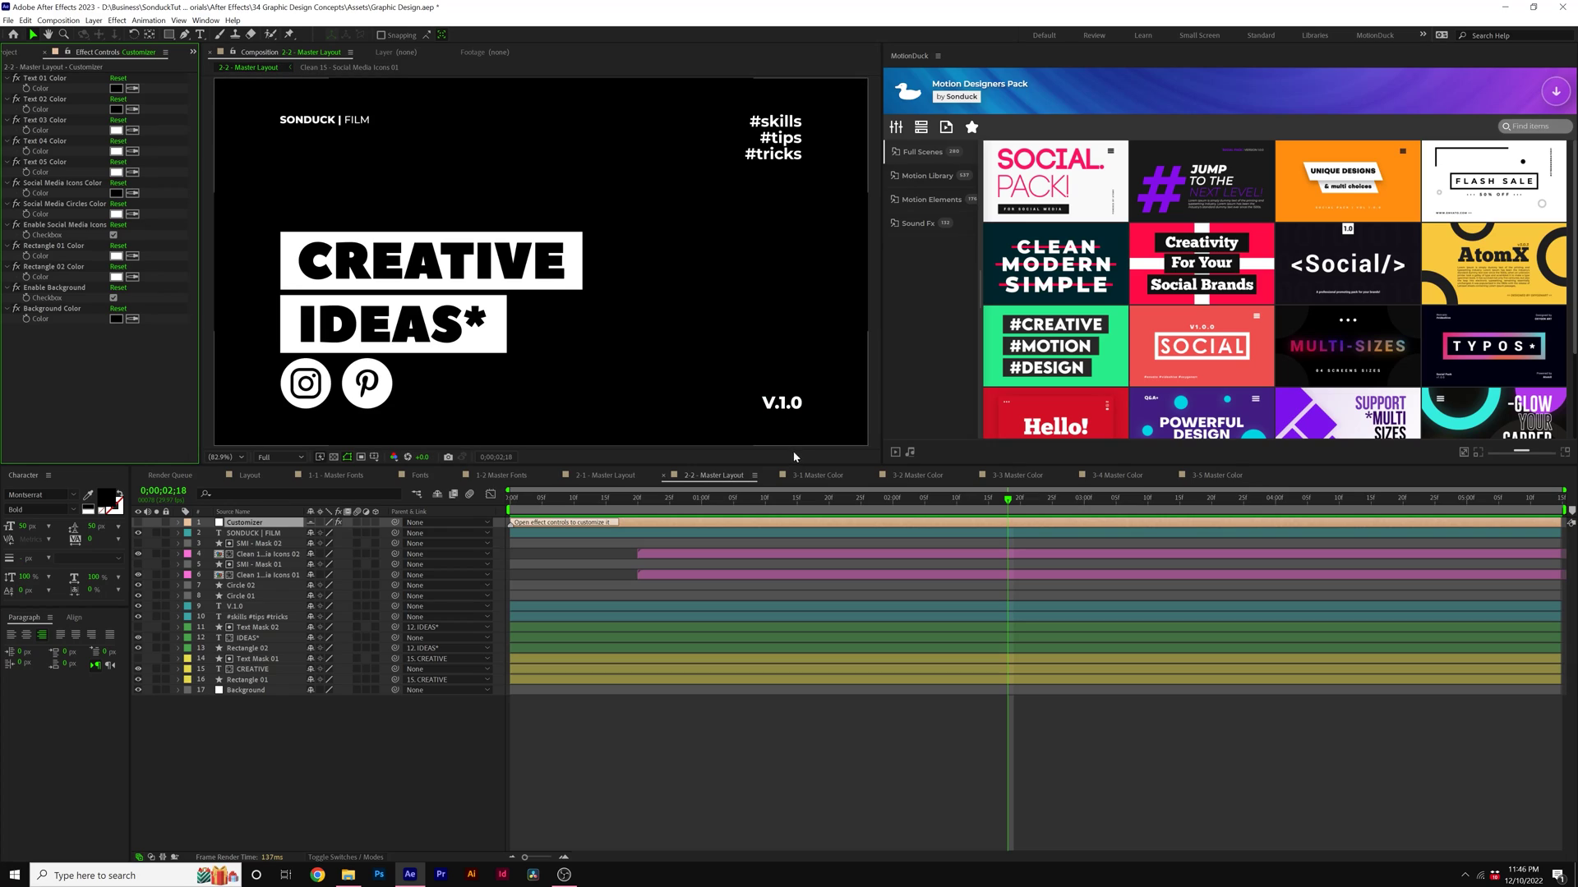
Step: Compare the color schemes of the 3-1 Master Color and 3-2 Master Color compositions with 2-2 Master Layout
click(818, 475)
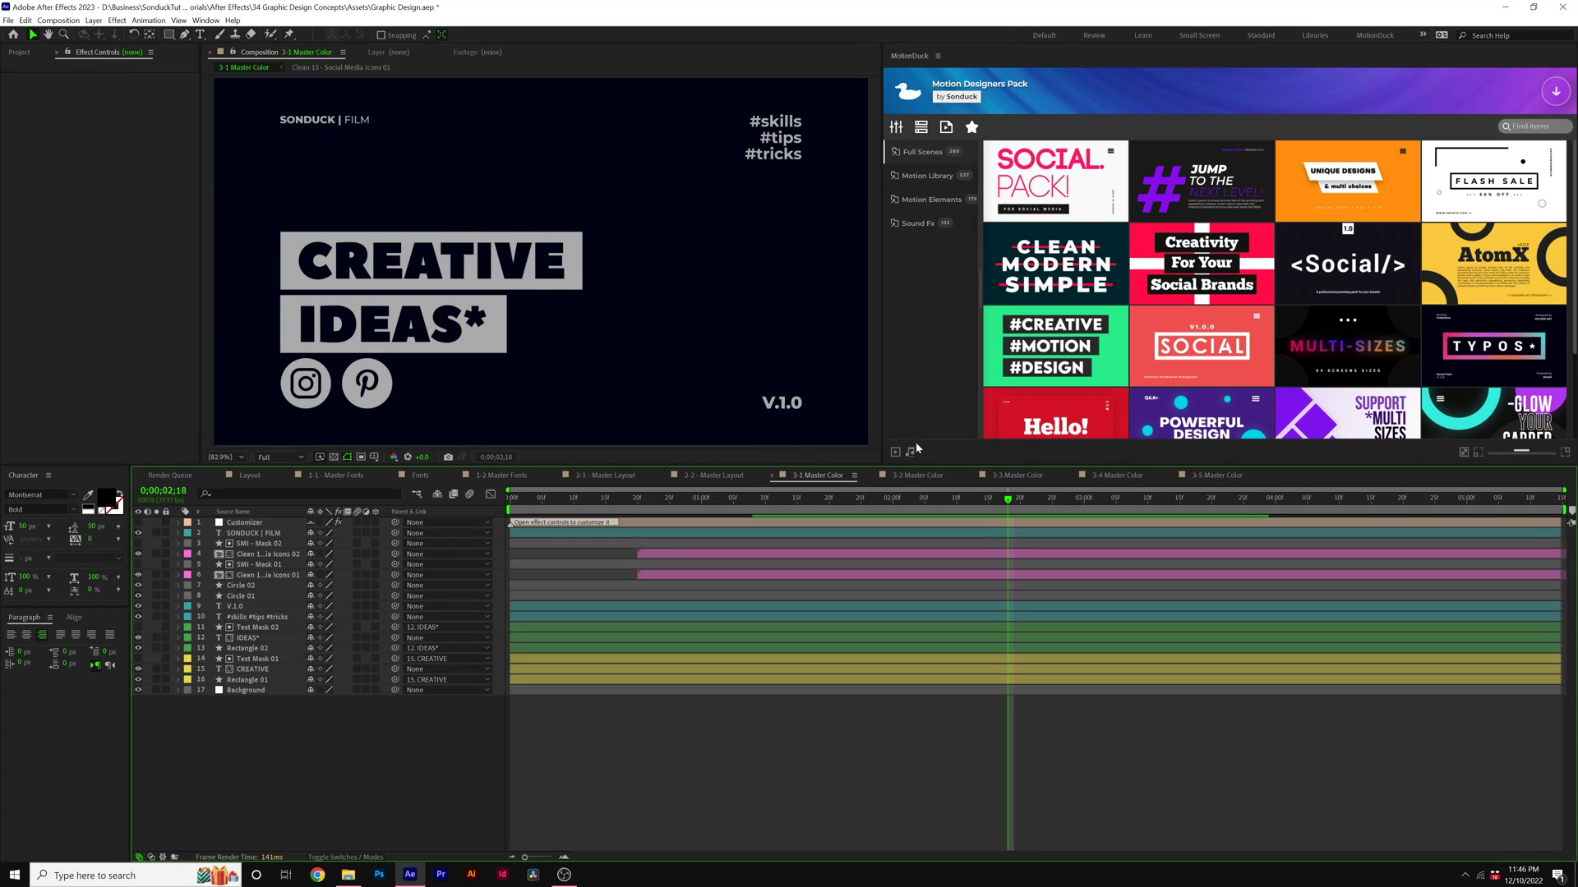
click(901, 475)
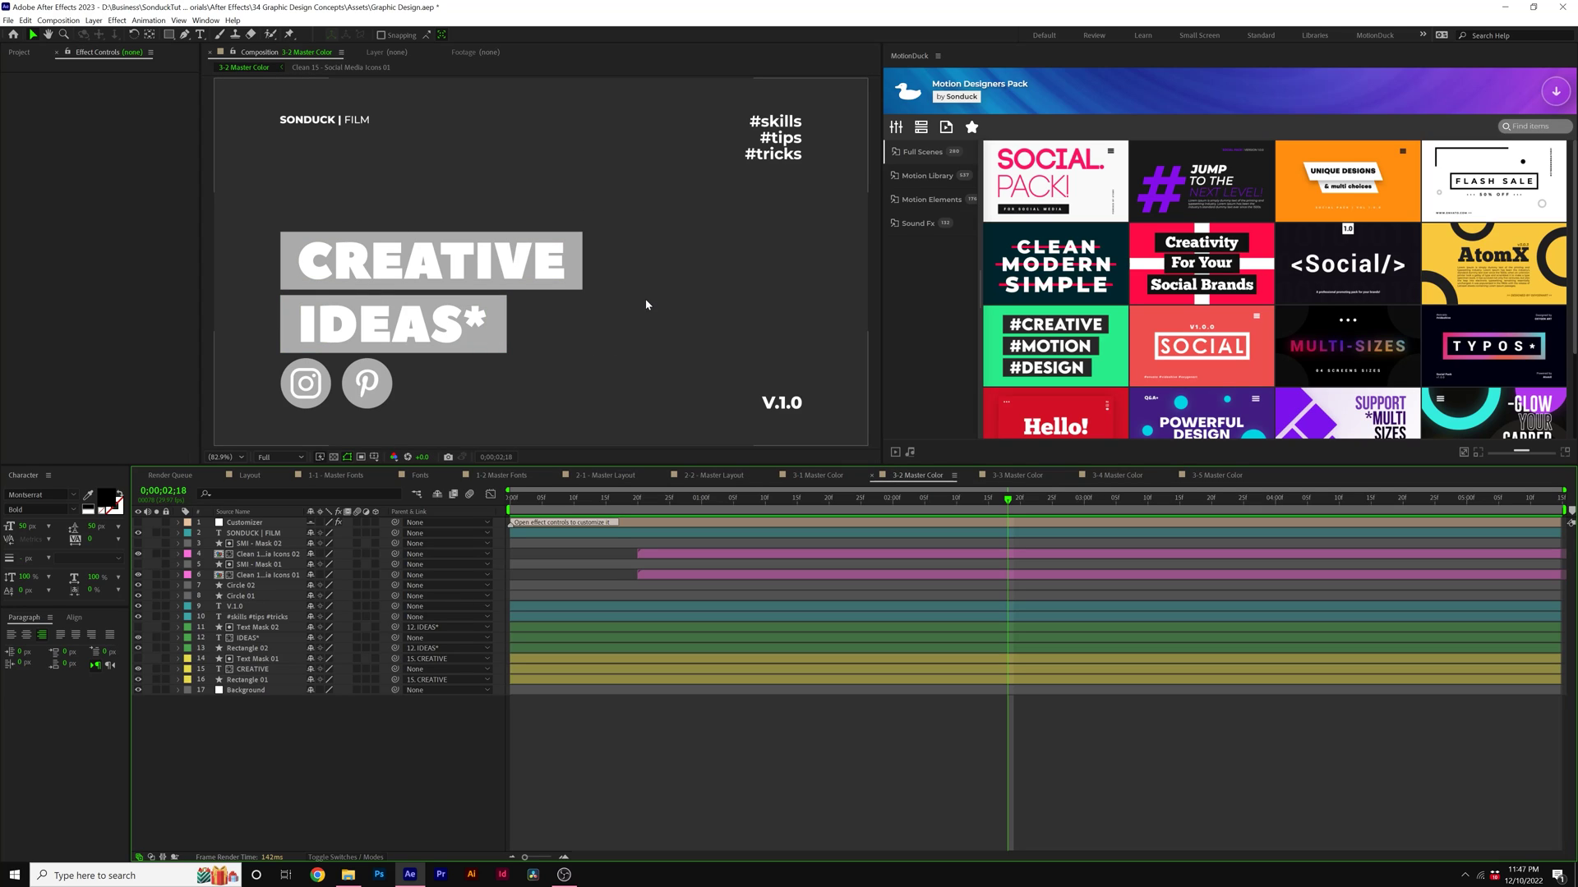
click(818, 475)
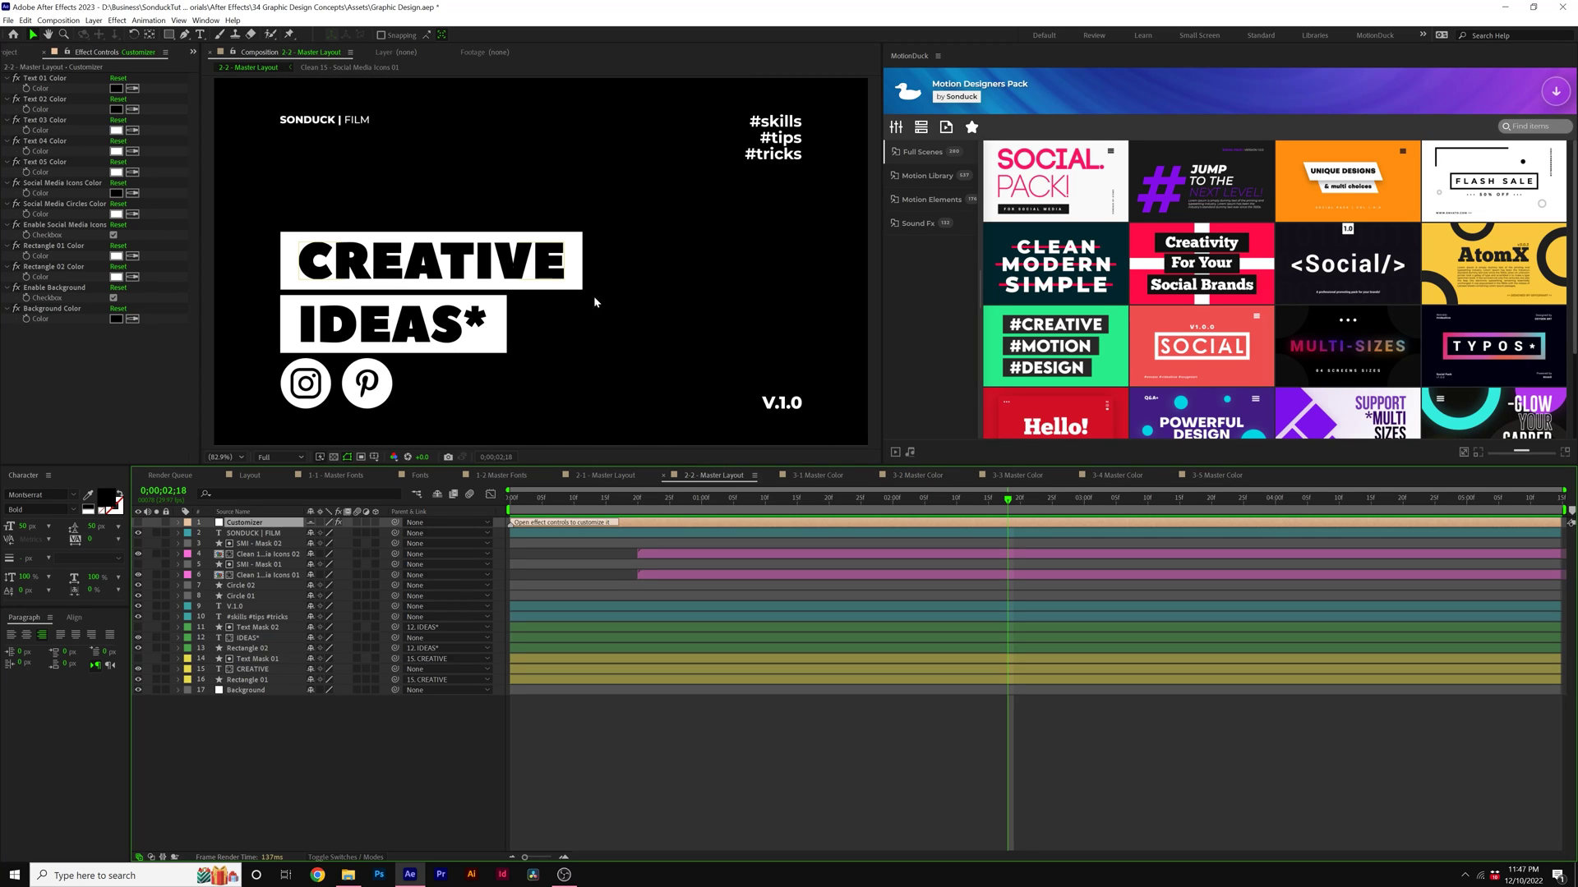
Step: Add an adjustment layer above all the other layers in the 3-2 Master Color composition
click(918, 475)
key(ctrl+alt+y)
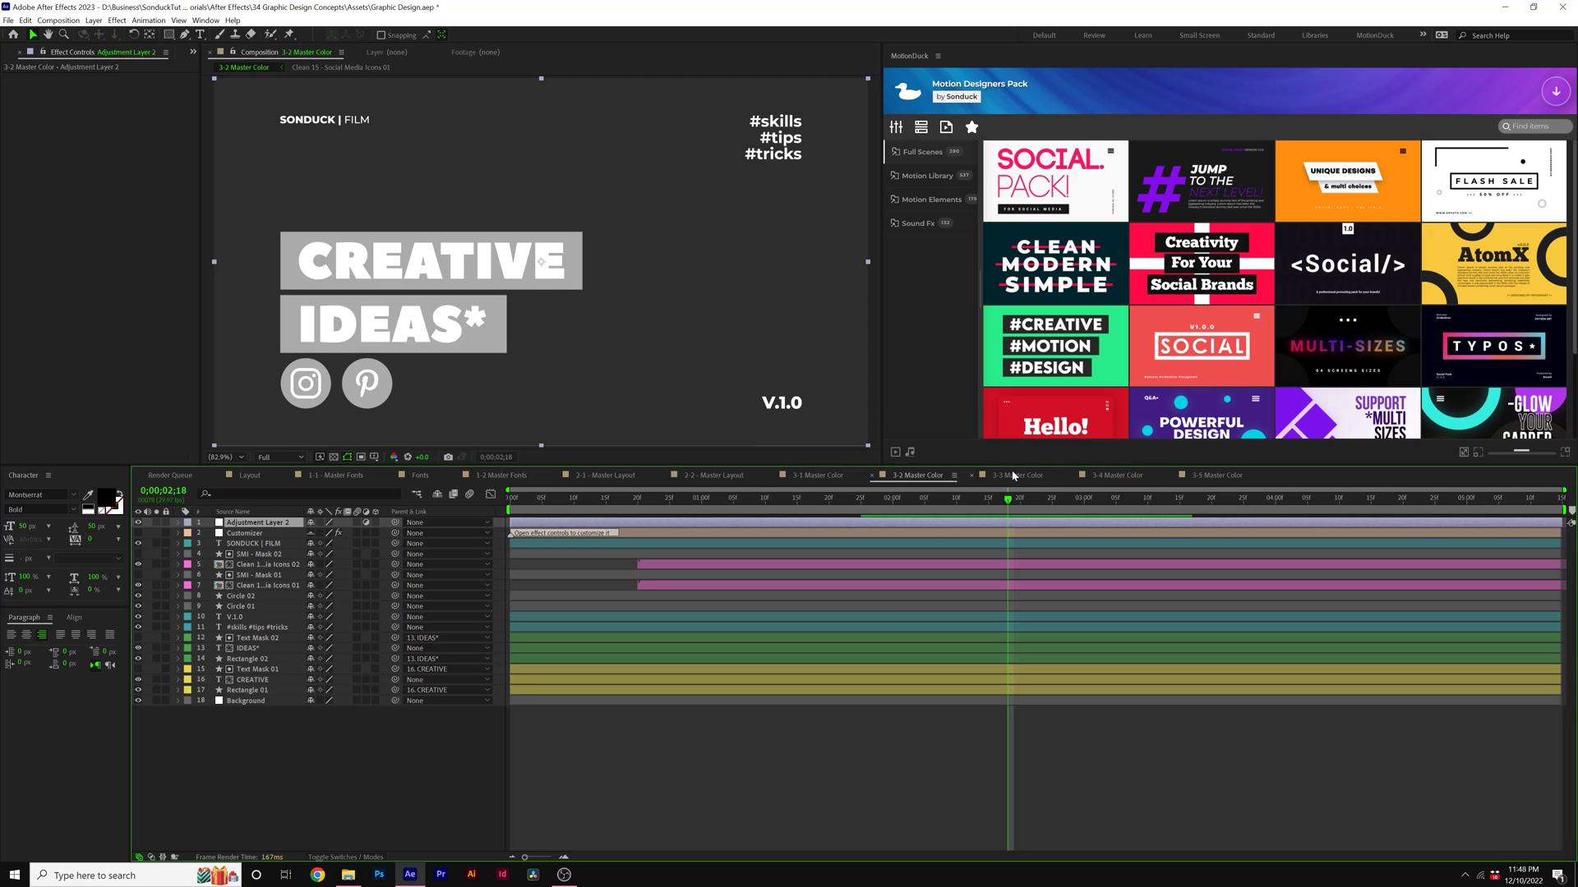
Step: Compare the 3-3 Master Color and 3-4 Master Color compositions, examining the CREATIVE lettering and its box up close in 3-4 Master Color
click(1016, 475)
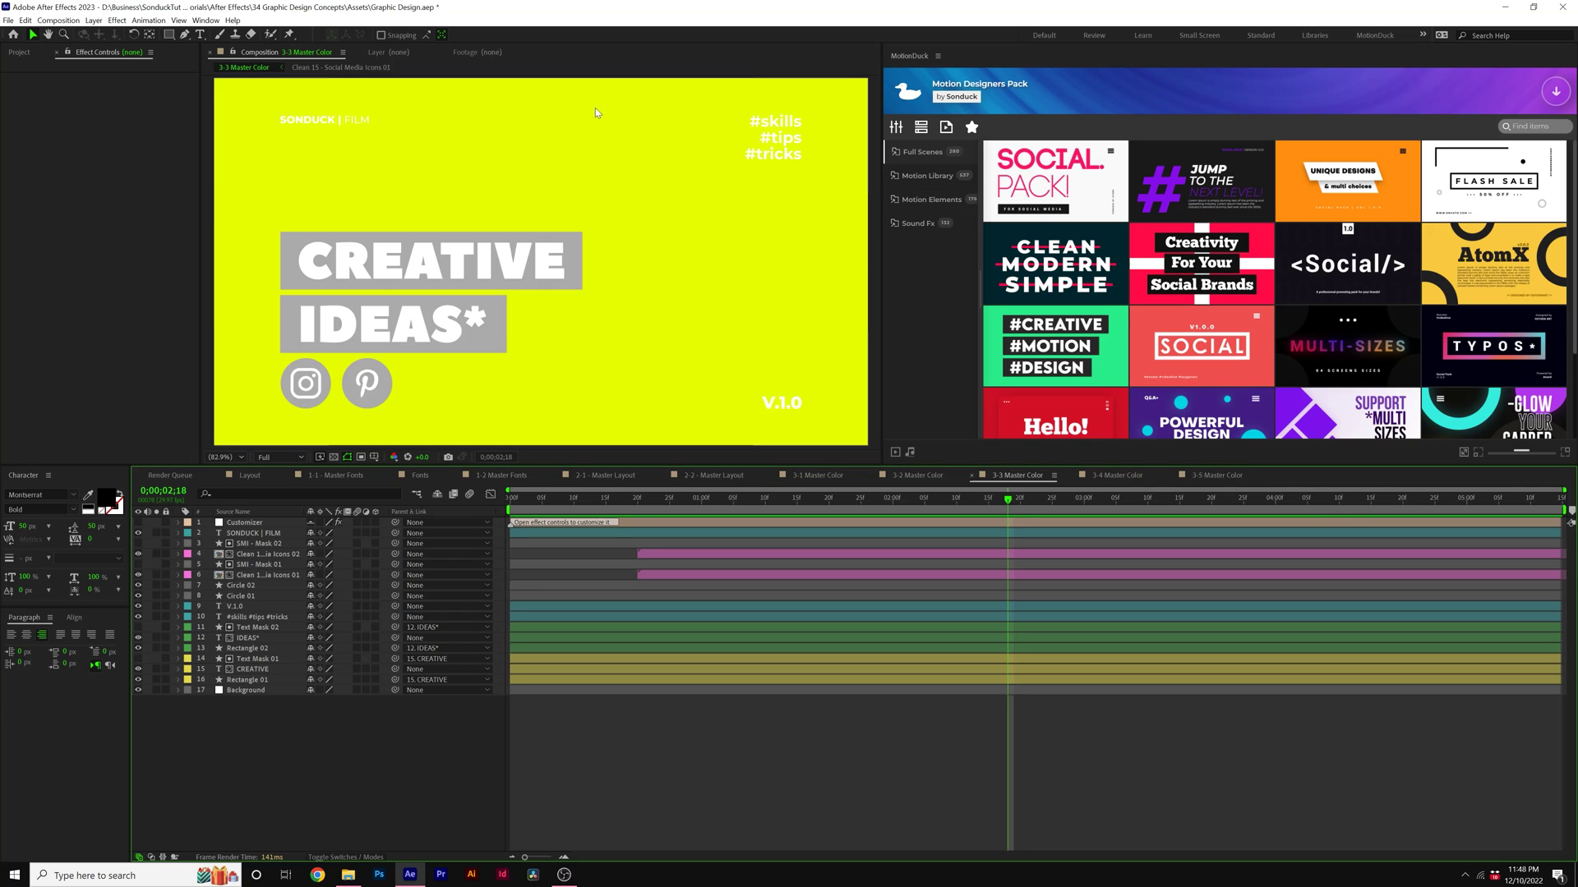
click(1109, 478)
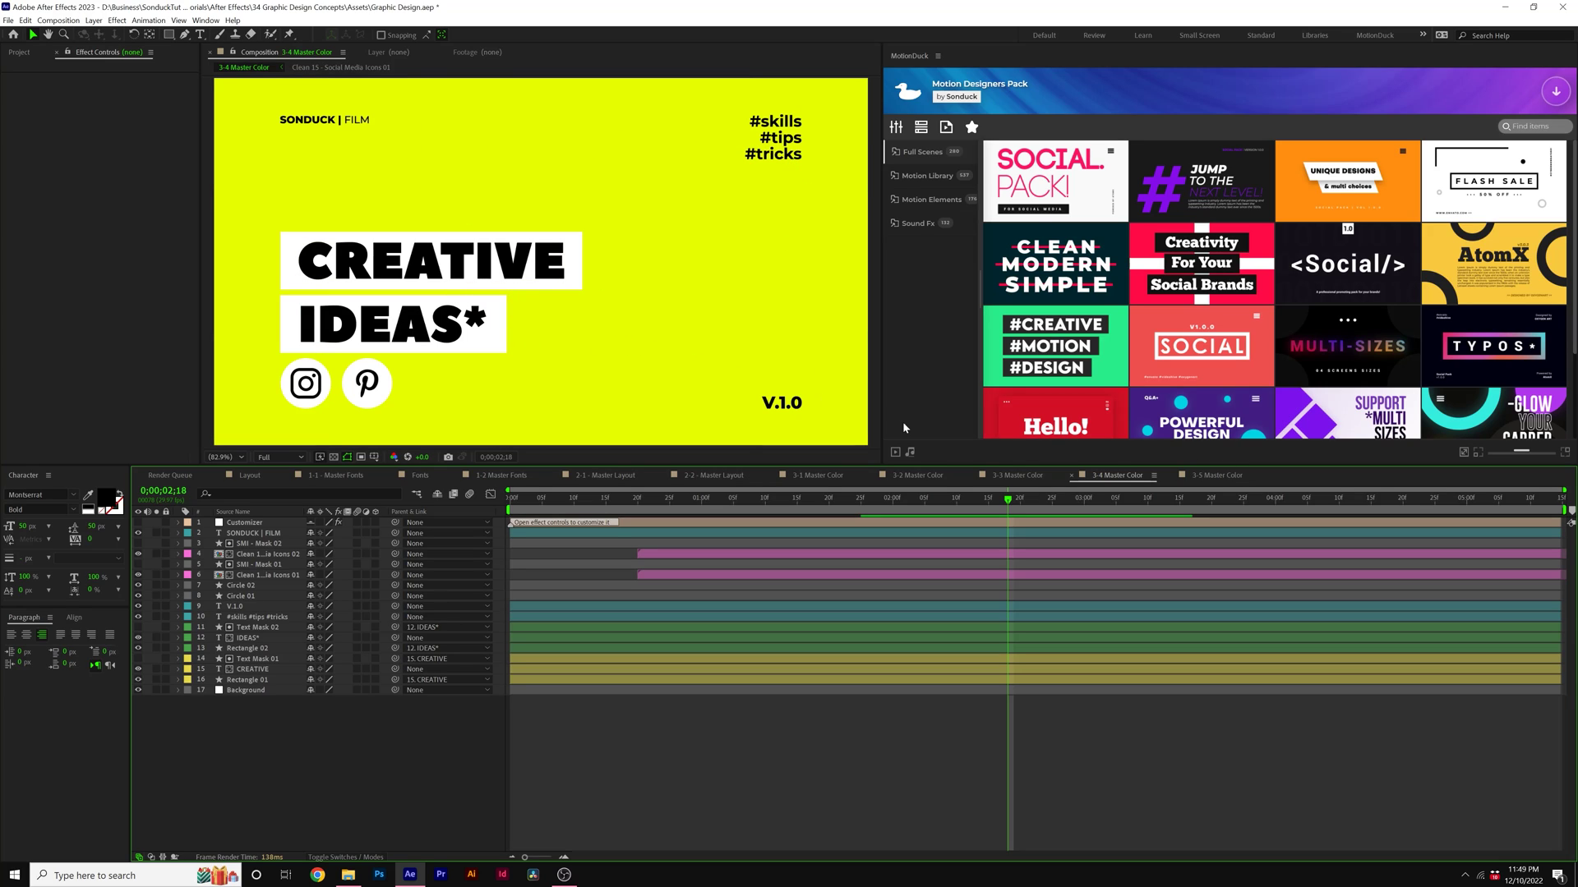
key(period)
key(period)
key(period)
key(period)
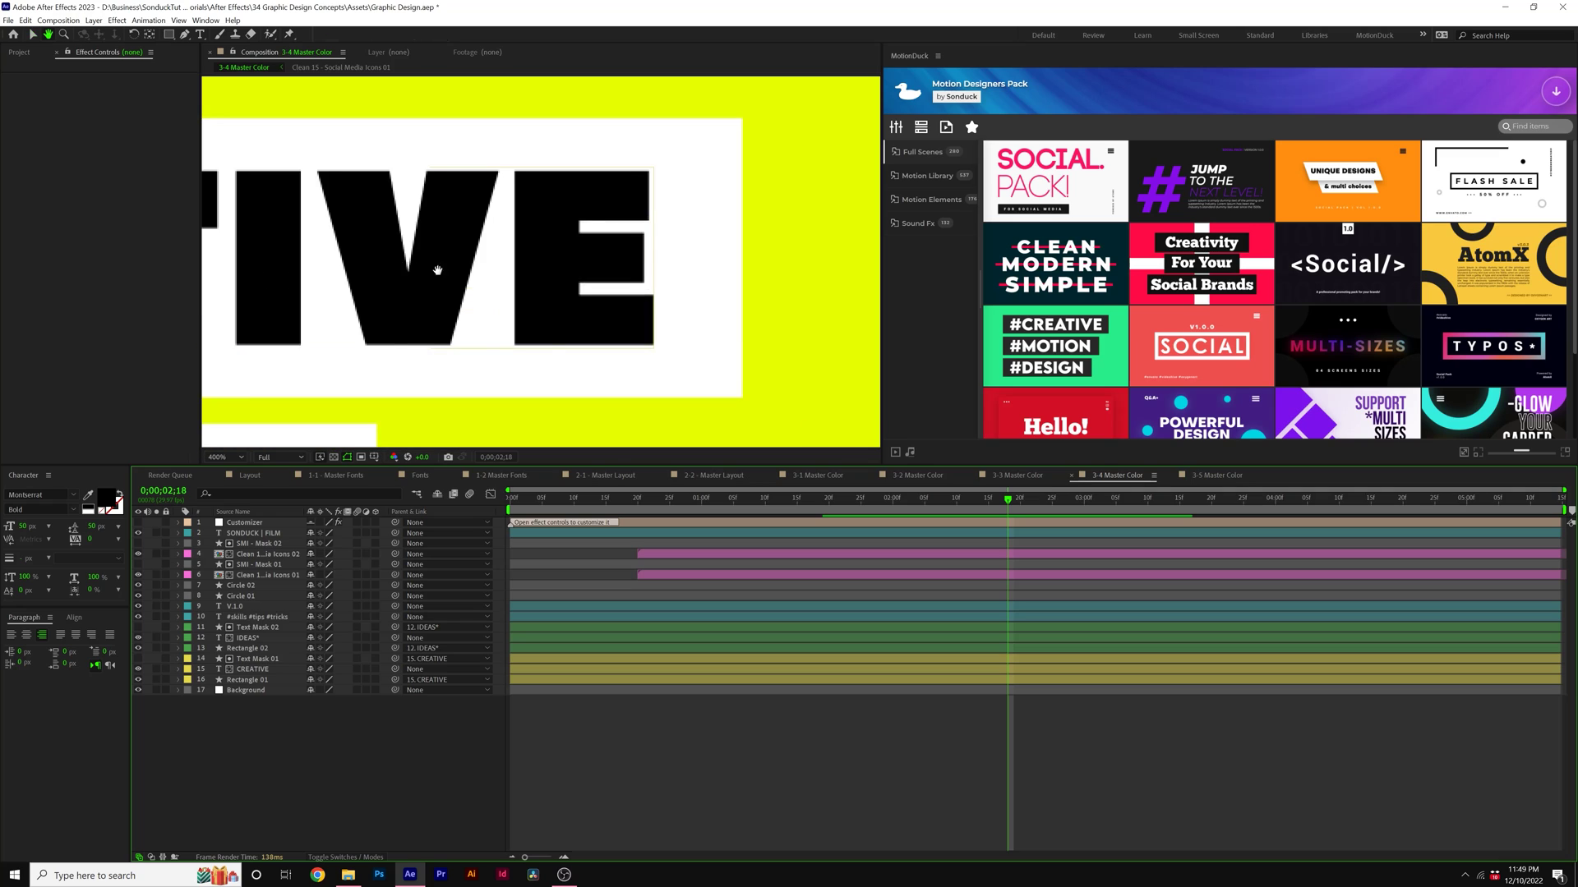
drag(416, 264, 691, 307)
key(comma)
drag(563, 322, 700, 240)
key(slash)
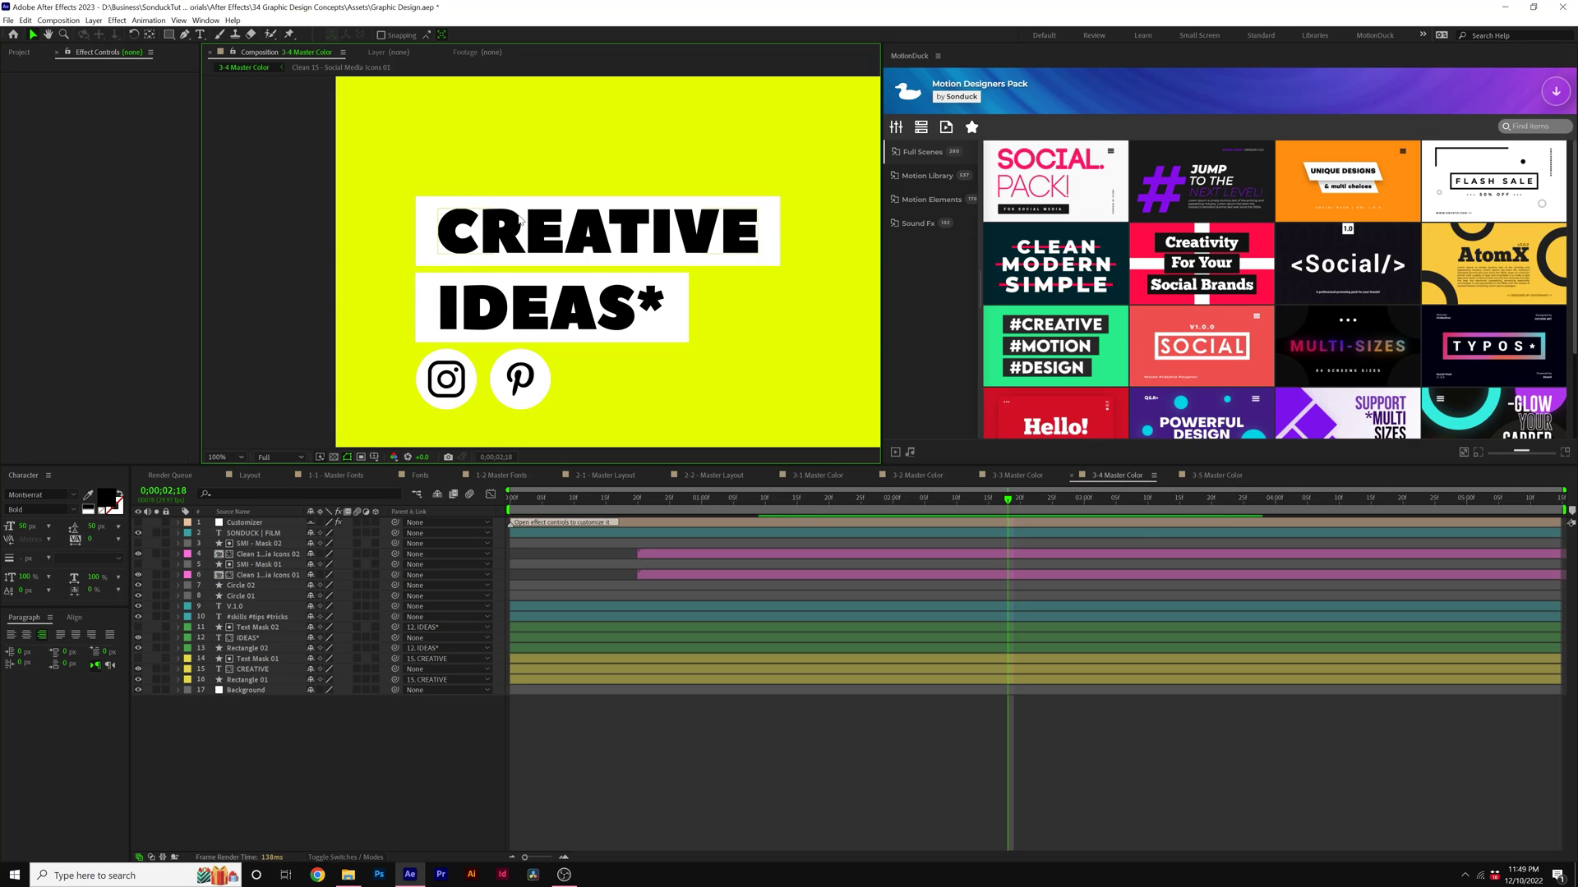
key(shift+period)
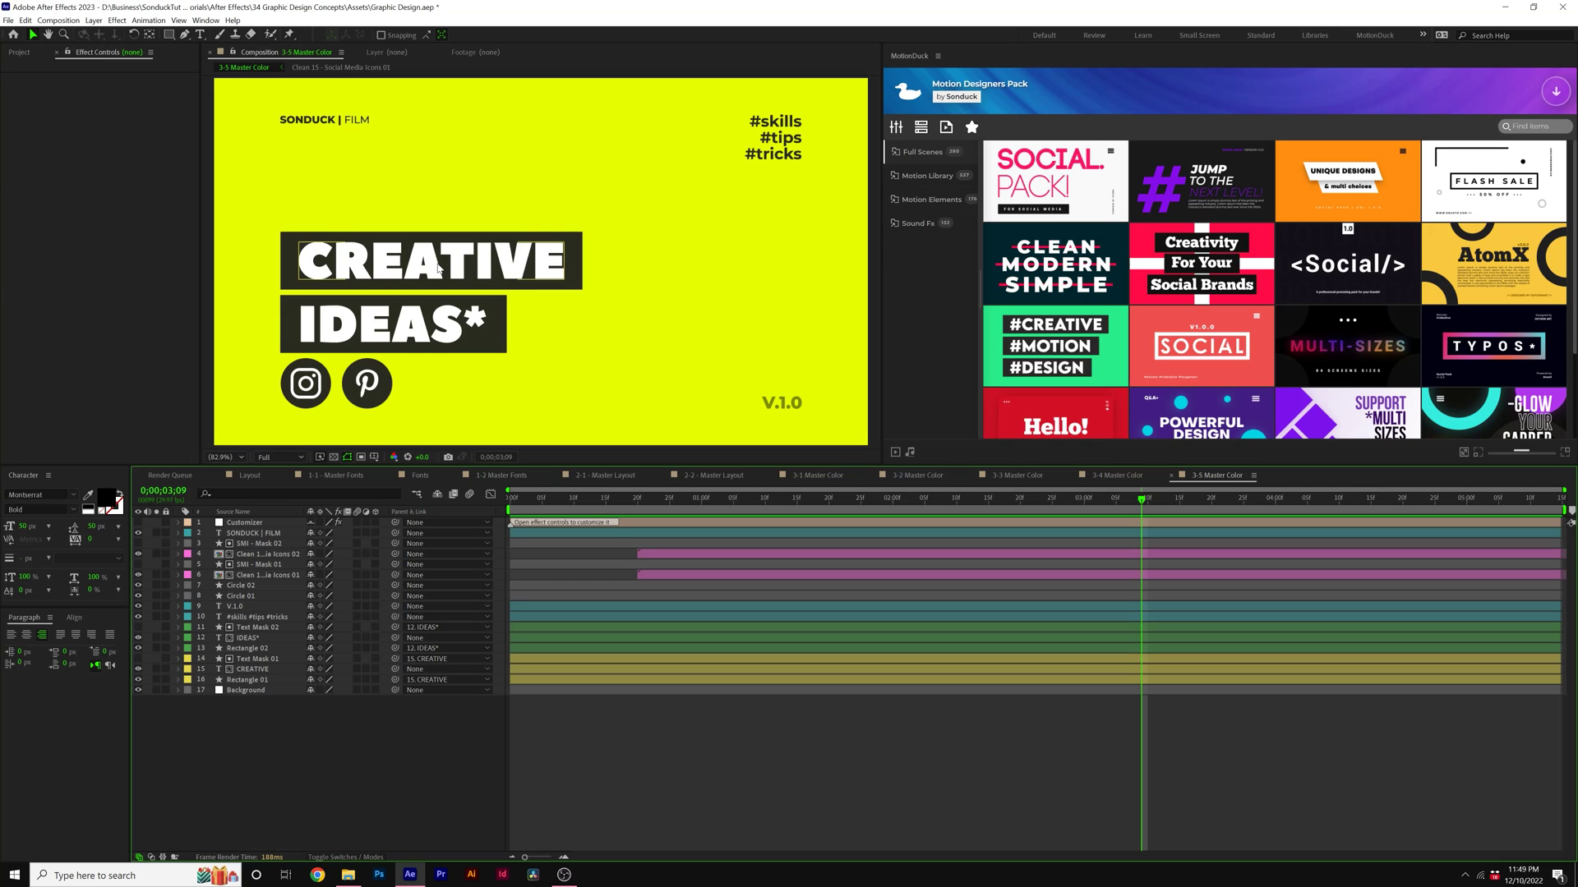
Step: Inspect the Customizer layer's Text 05 Color and Social Media Circles Color in 3-5 Master Color without changing them
click(244, 522)
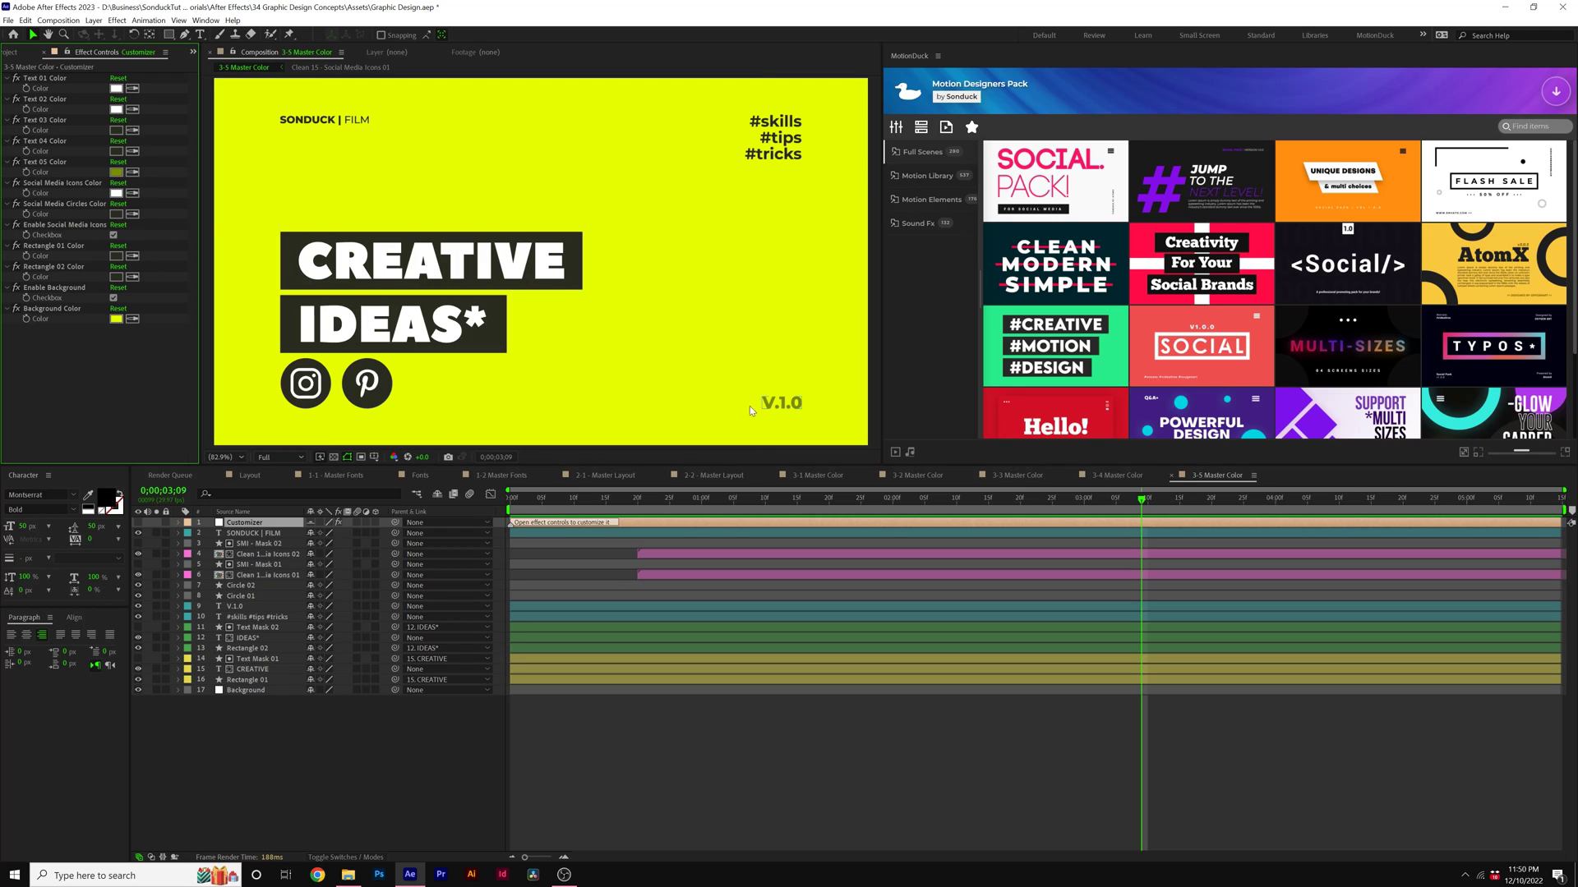
click(117, 172)
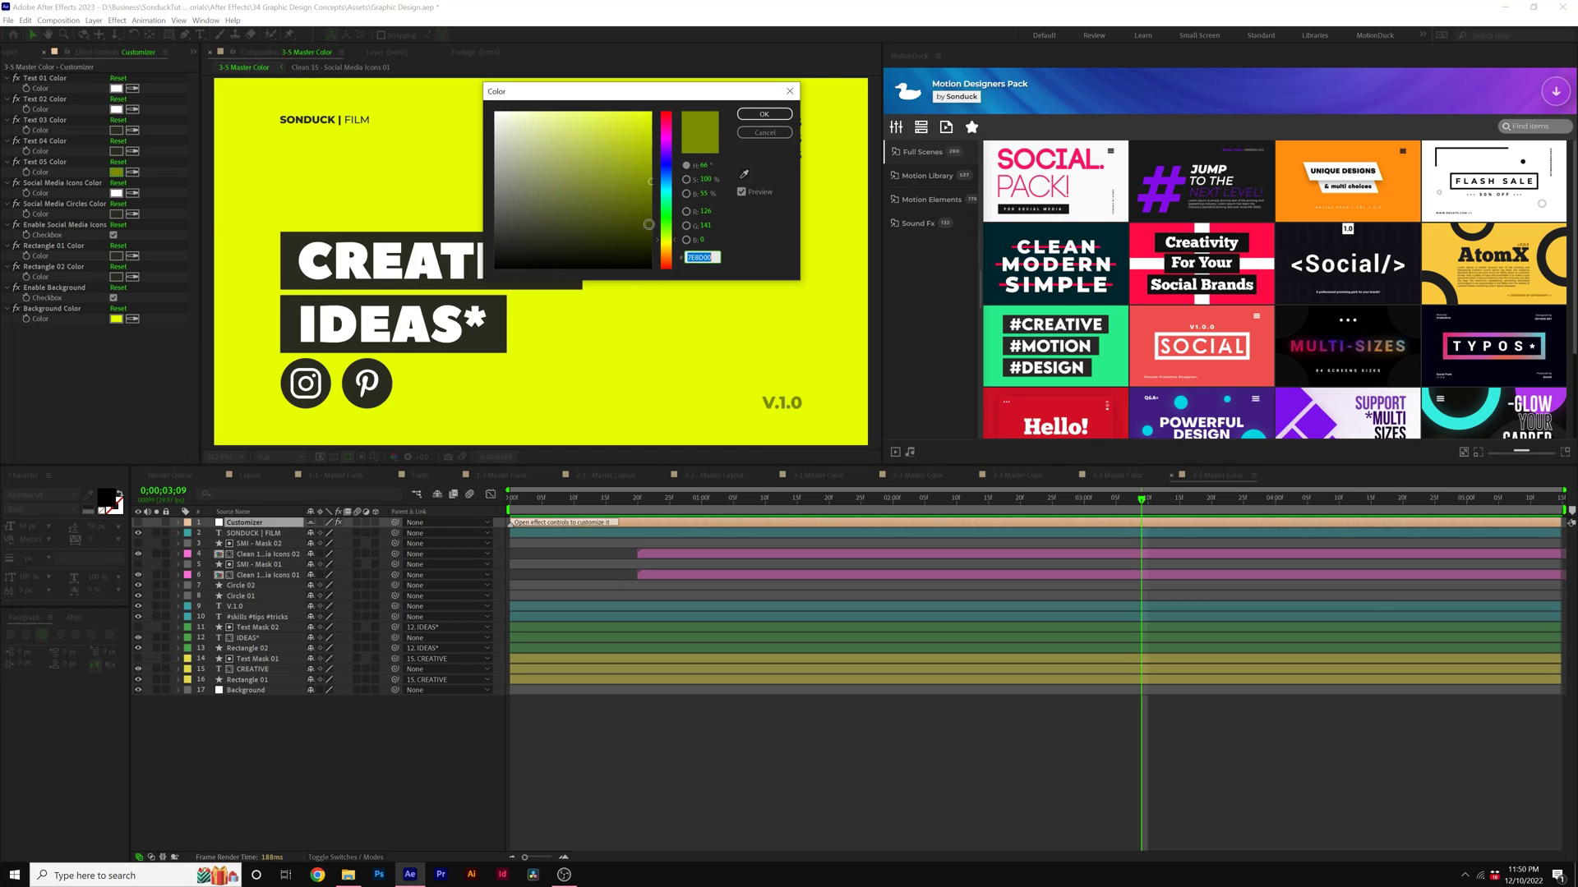
click(764, 133)
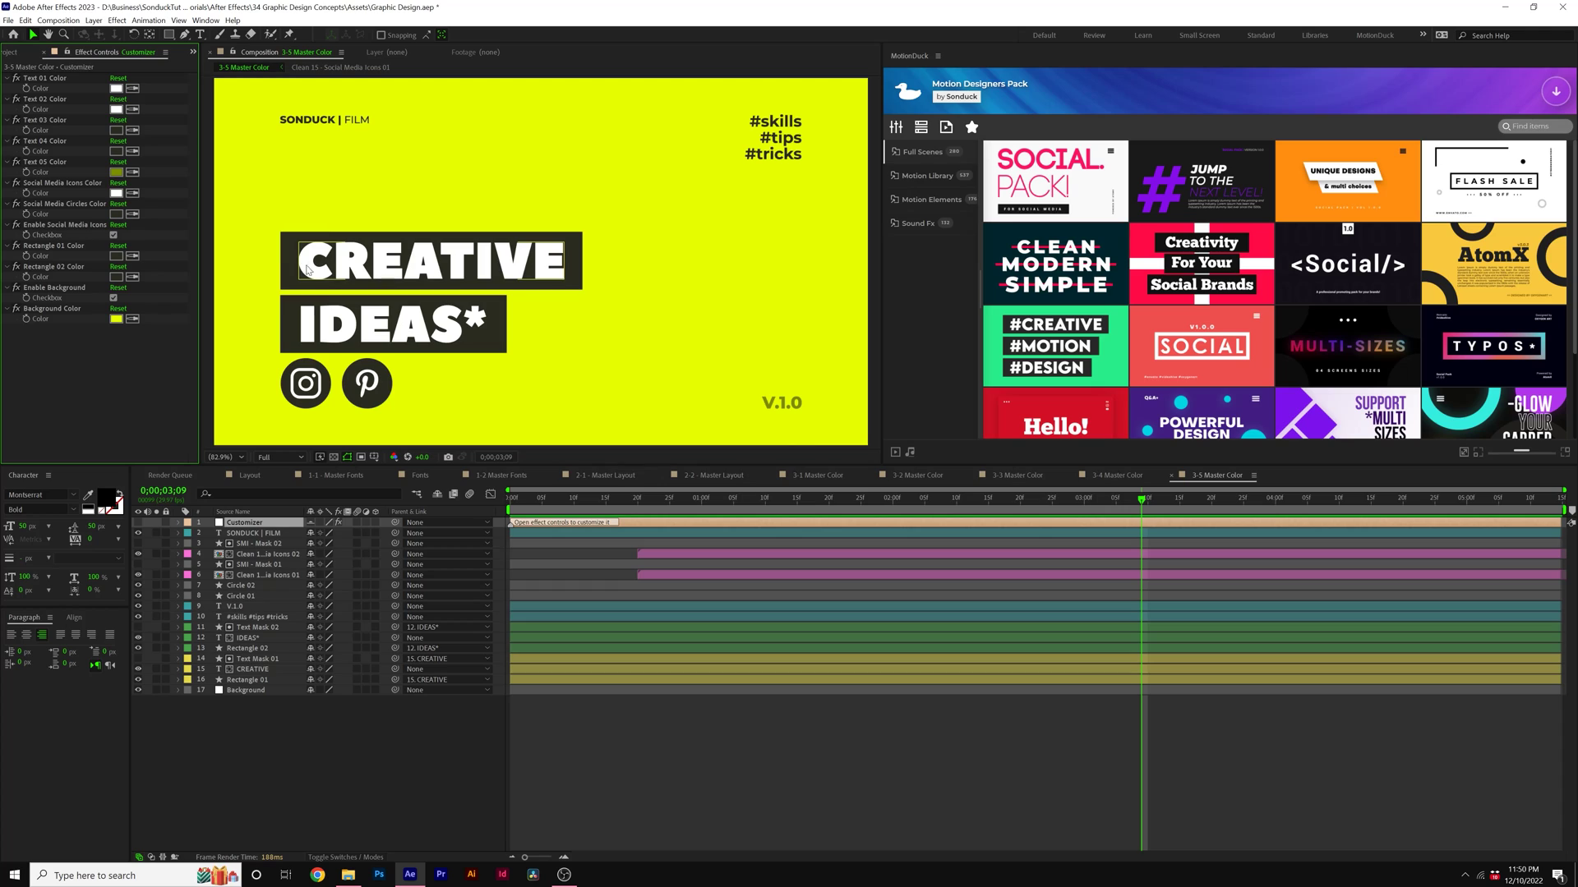
click(116, 214)
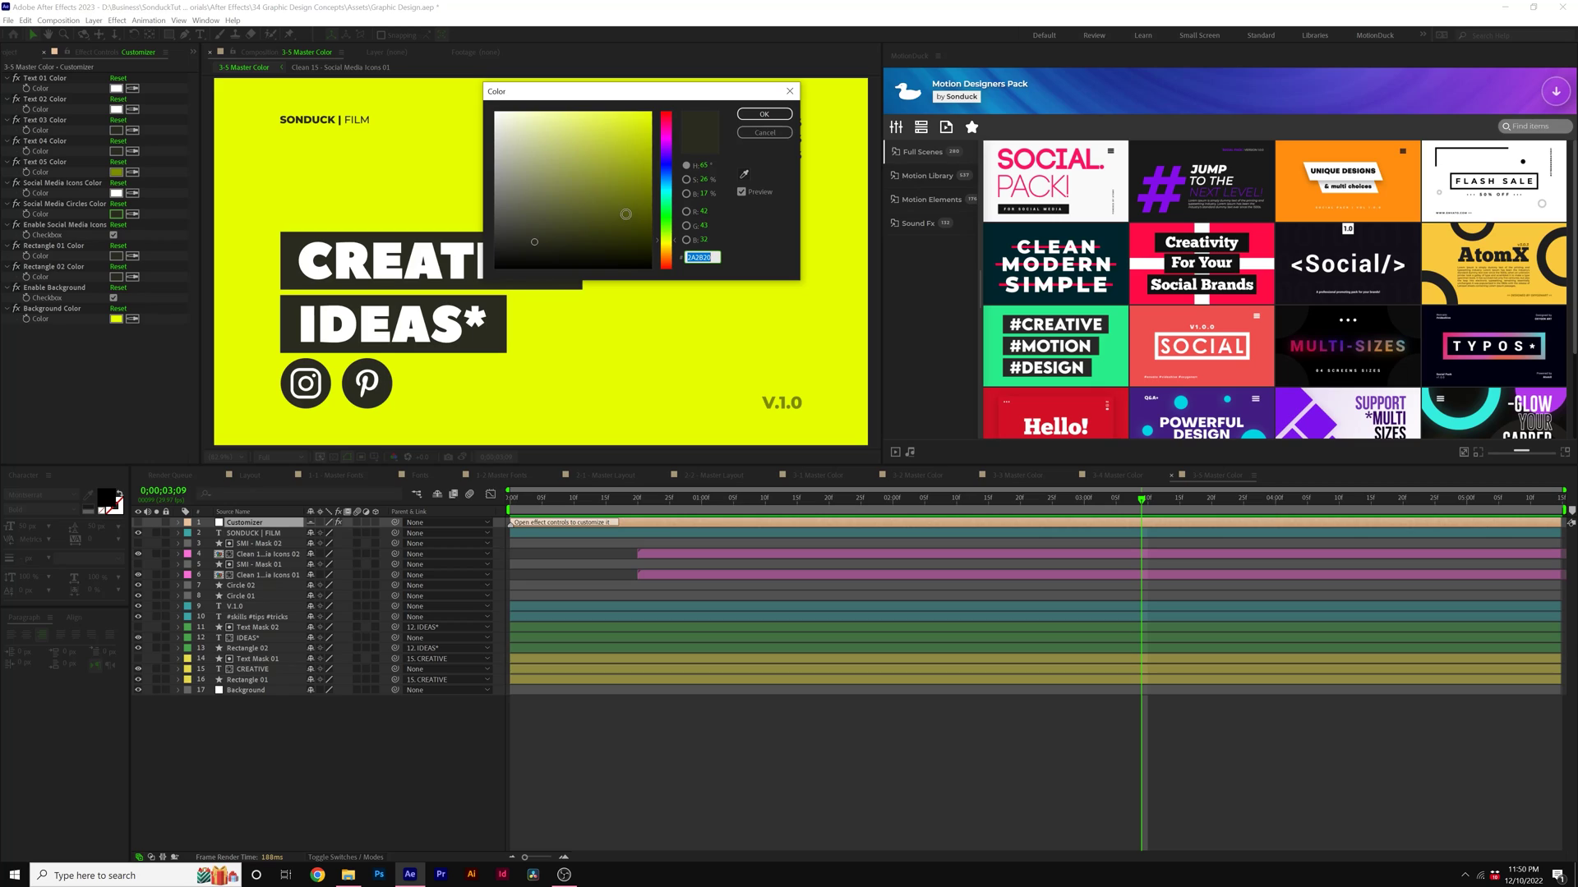
key(Return)
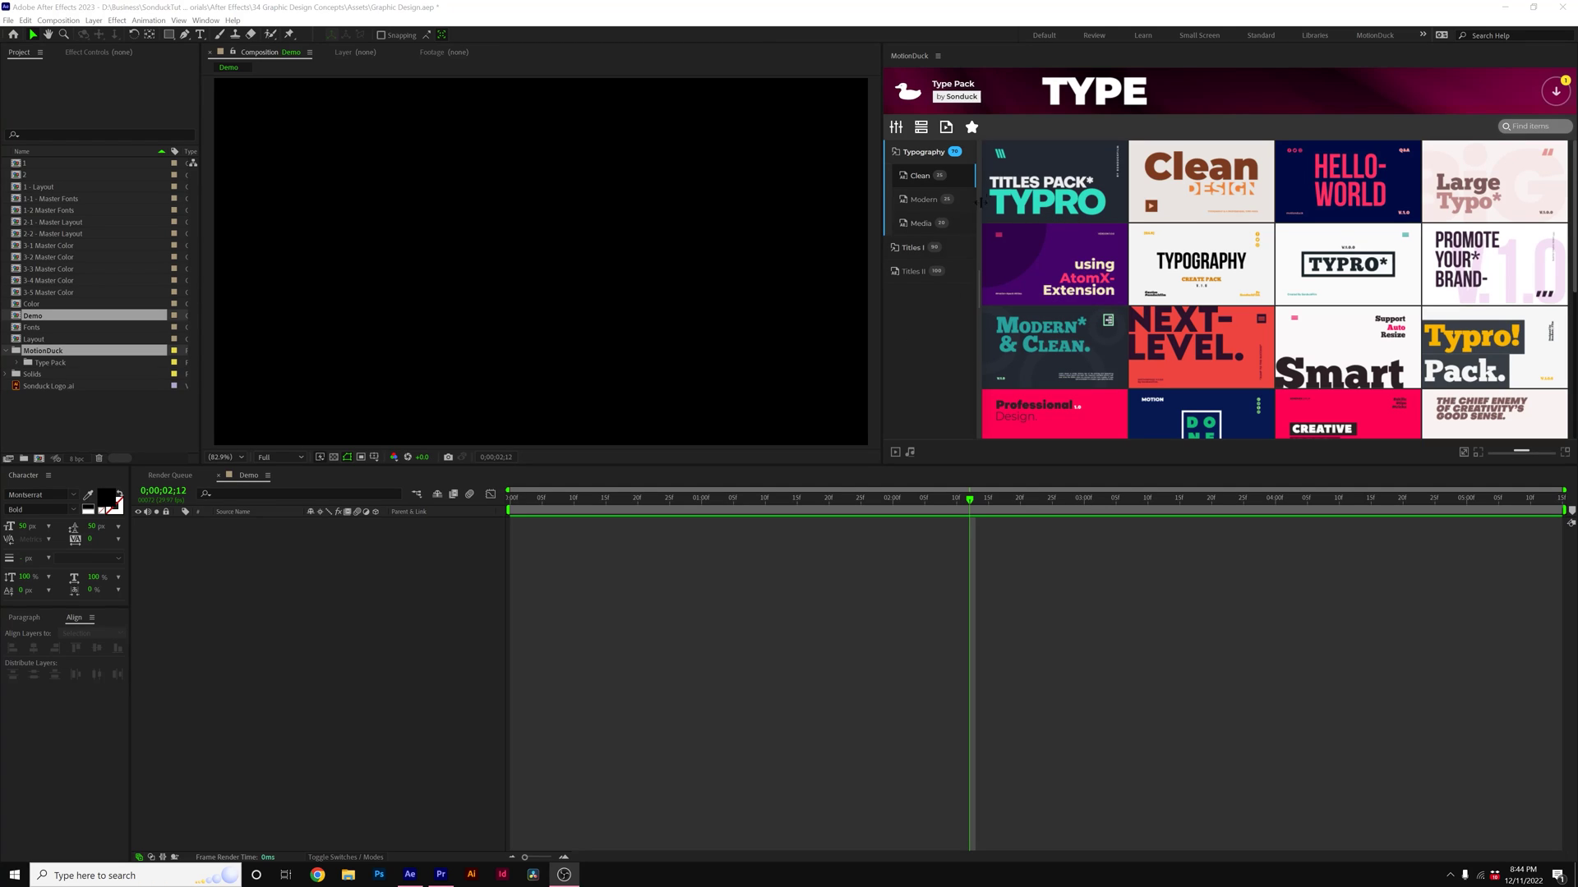
Step: Add the Clean 15 template from the Type Pack's Clean typography category to the Demo composition
mouse_move(1023, 185)
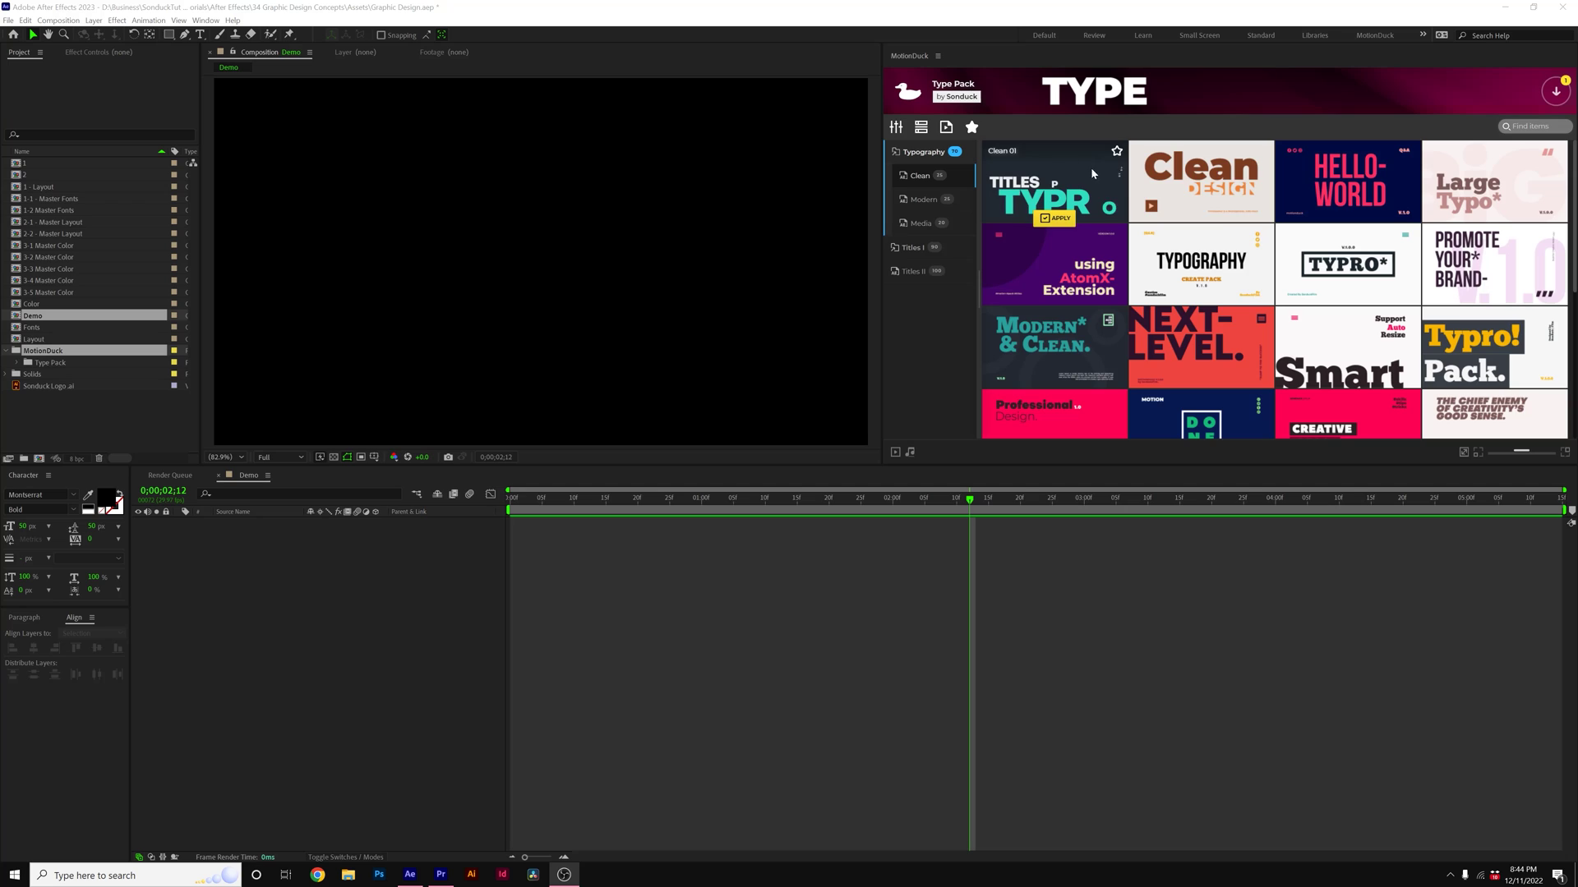
scroll(1293, 329, down, 1)
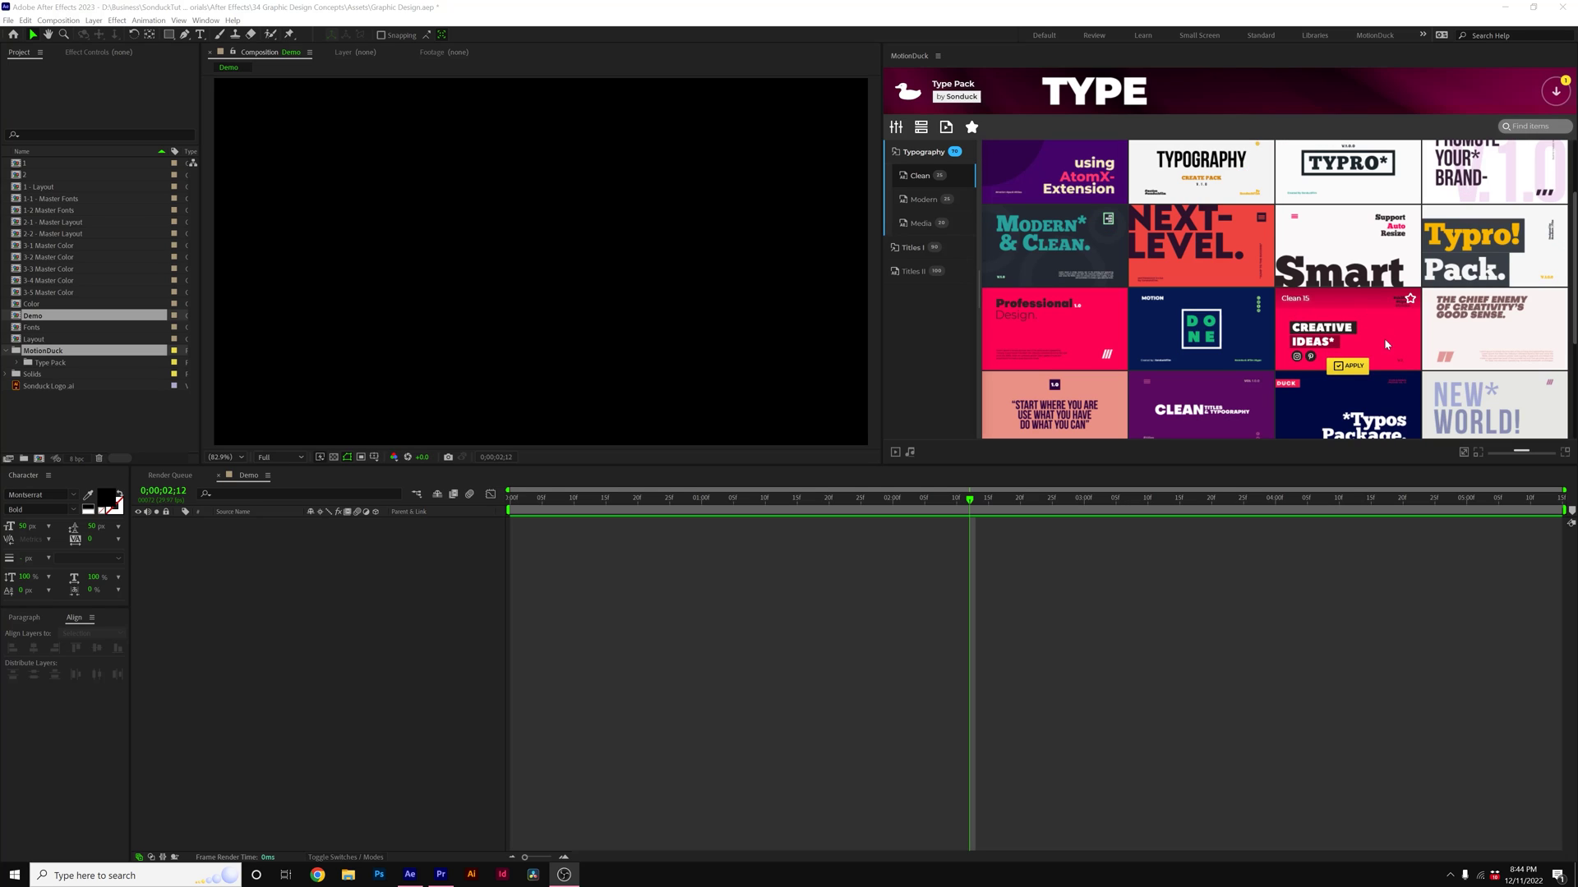
click(1351, 366)
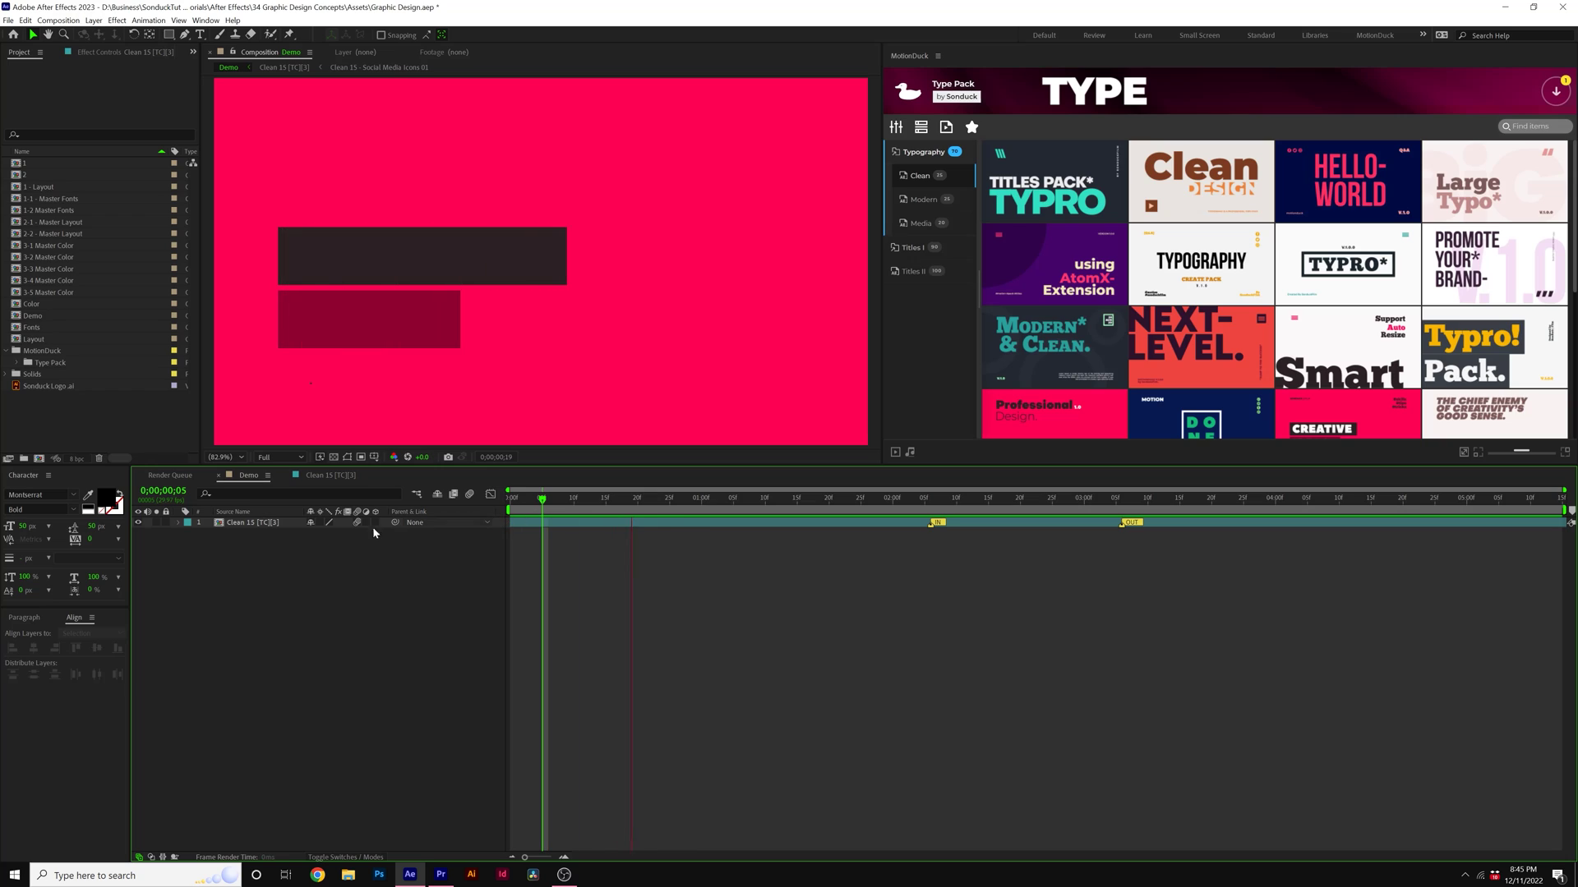
Step: Customize the Clean 15 layer's colors with a cyan background, a teal IDEAS* box and blue V.1.0 text
click(281, 523)
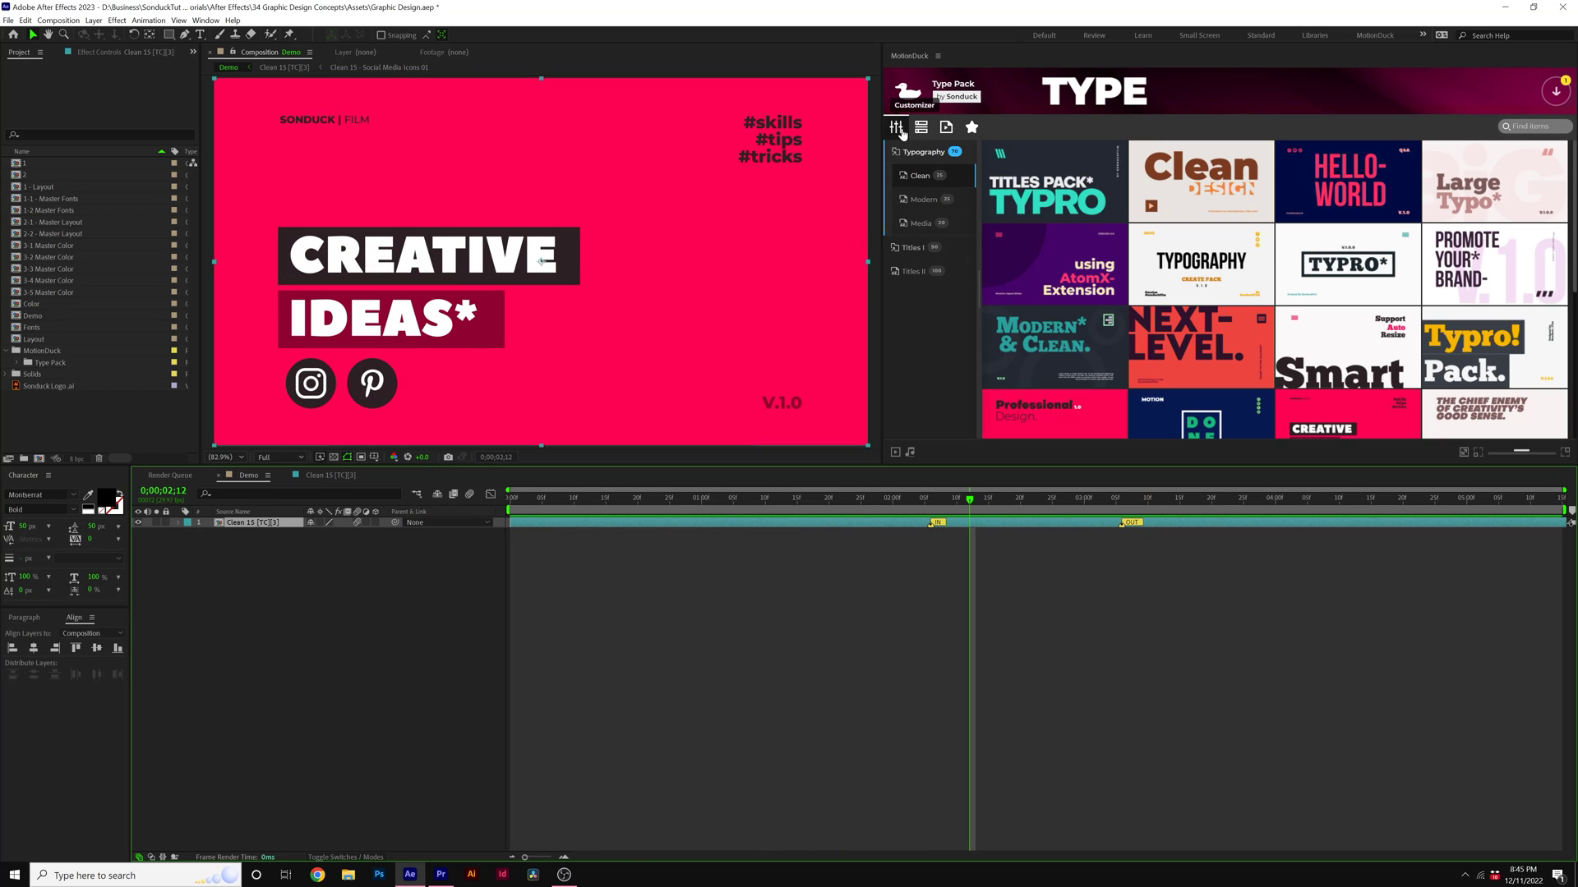
click(898, 129)
click(1509, 202)
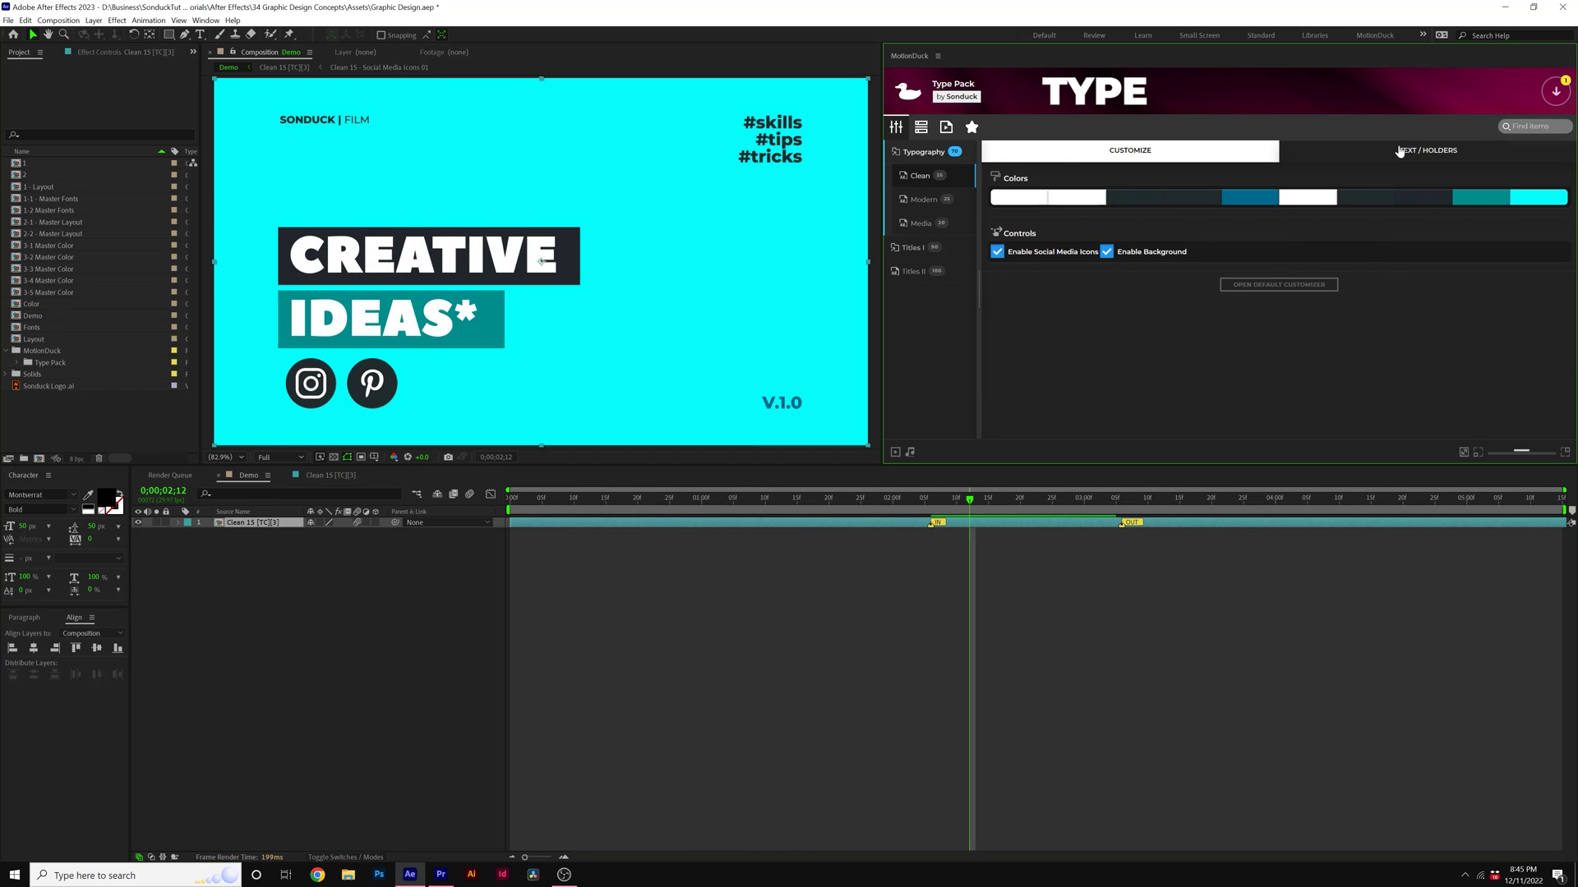
Step: Open the Clean 15 layer's CREATIVE text for editing in the template customizer
click(1427, 150)
click(1011, 293)
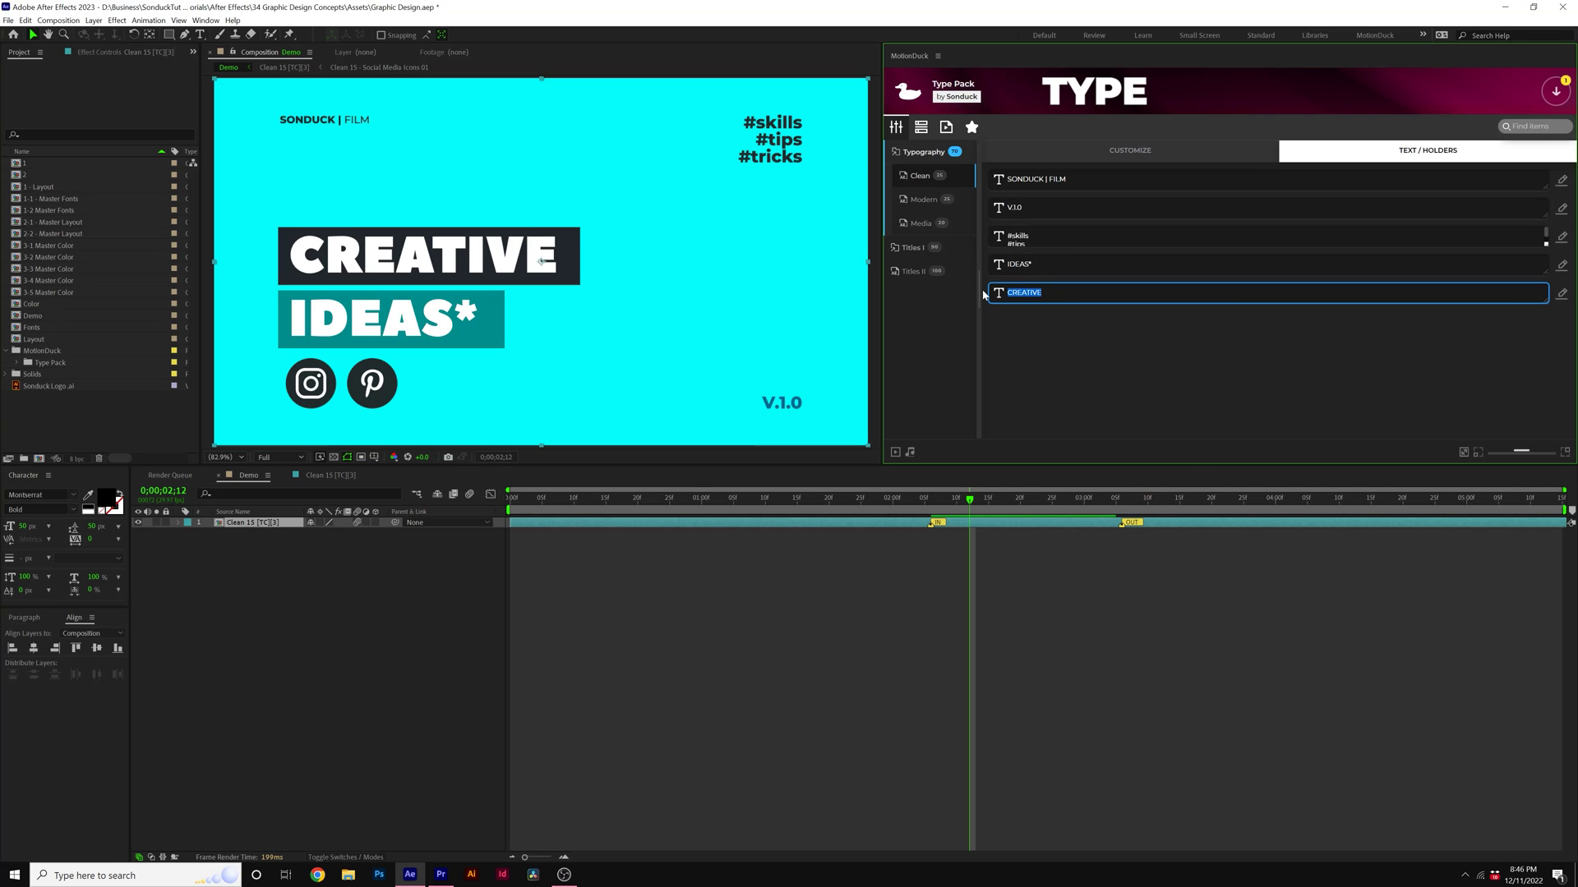